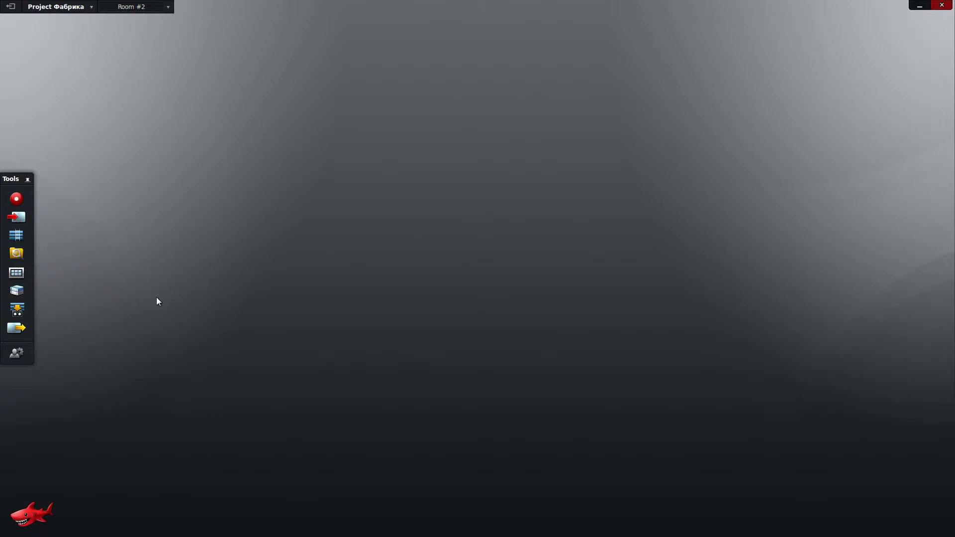
- Search the groups for bins and racks, open the Ракла rack from the results, and close the results rack
{"action": "left_click", "coordinate": [22, 255]}
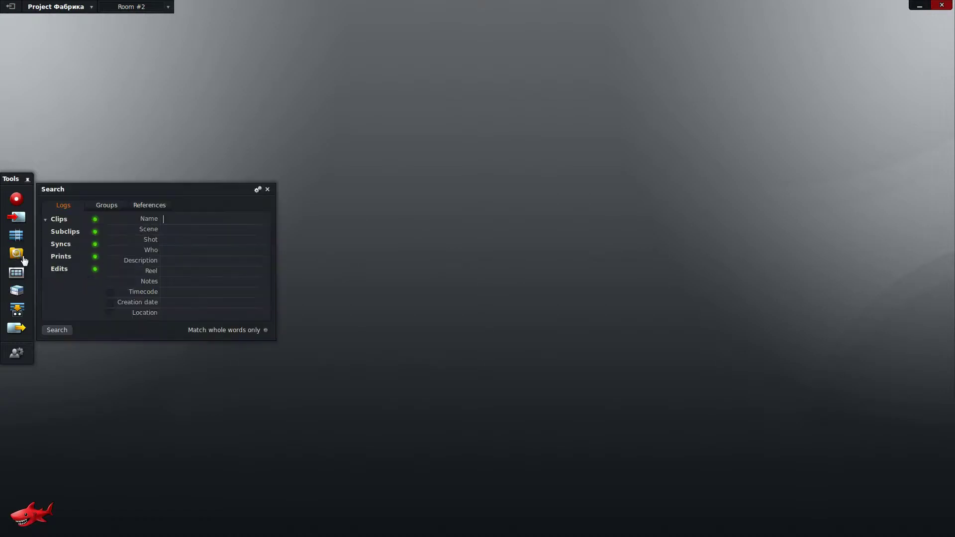
{"action": "left_click", "coordinate": [106, 208]}
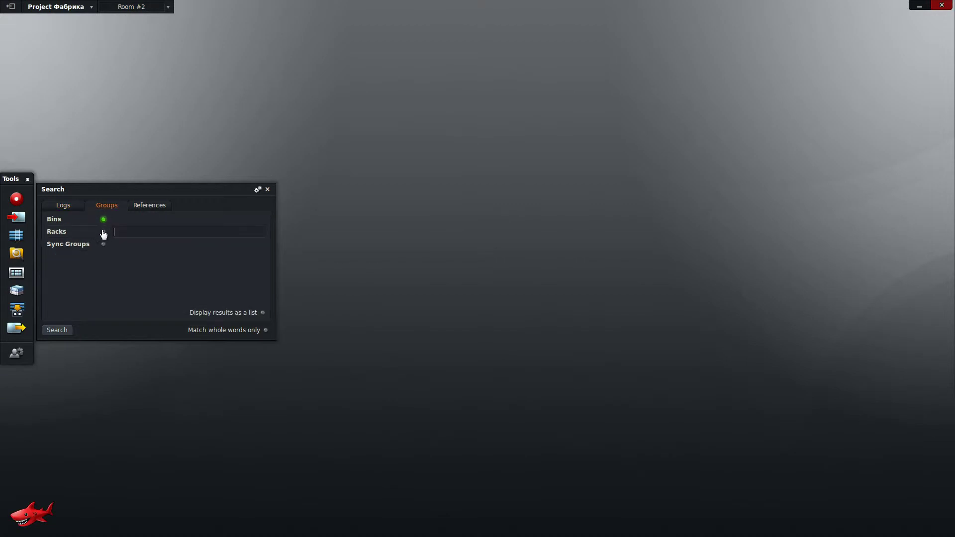
{"action": "left_click", "coordinate": [63, 333]}
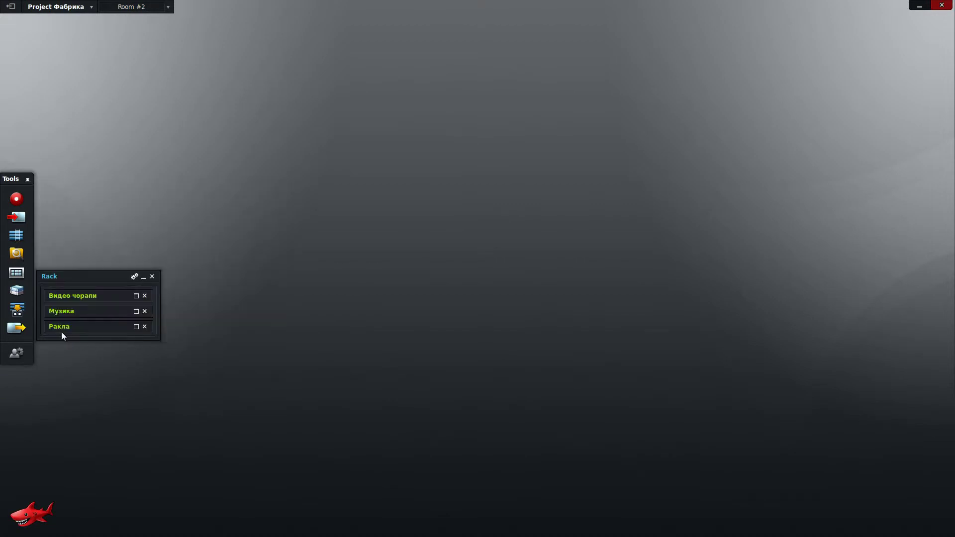
{"action": "left_click_drag", "start_coordinate": [69, 274], "coordinate": [88, 211]}
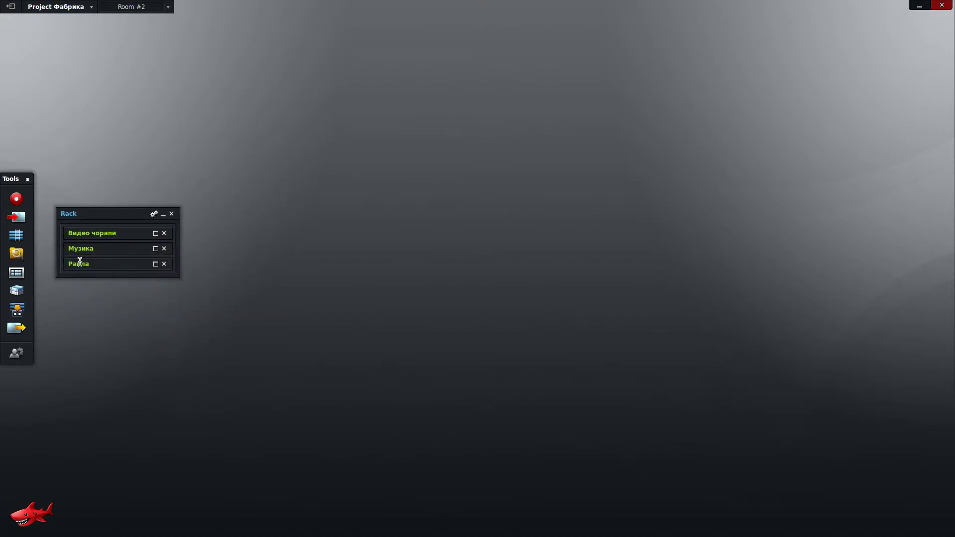
{"action": "left_click", "coordinate": [155, 264]}
{"action": "left_click", "coordinate": [171, 213]}
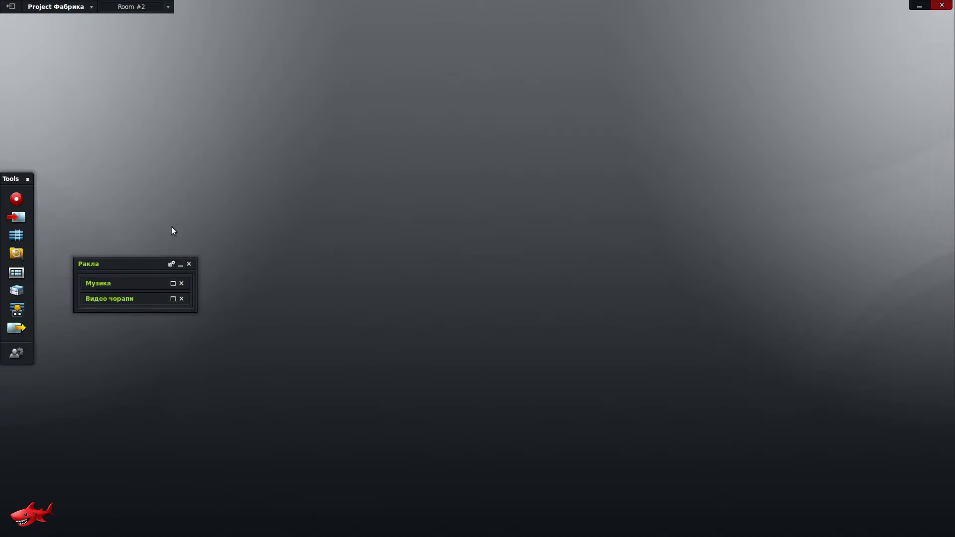
{"action": "left_click_drag", "start_coordinate": [148, 265], "coordinate": [125, 207]}
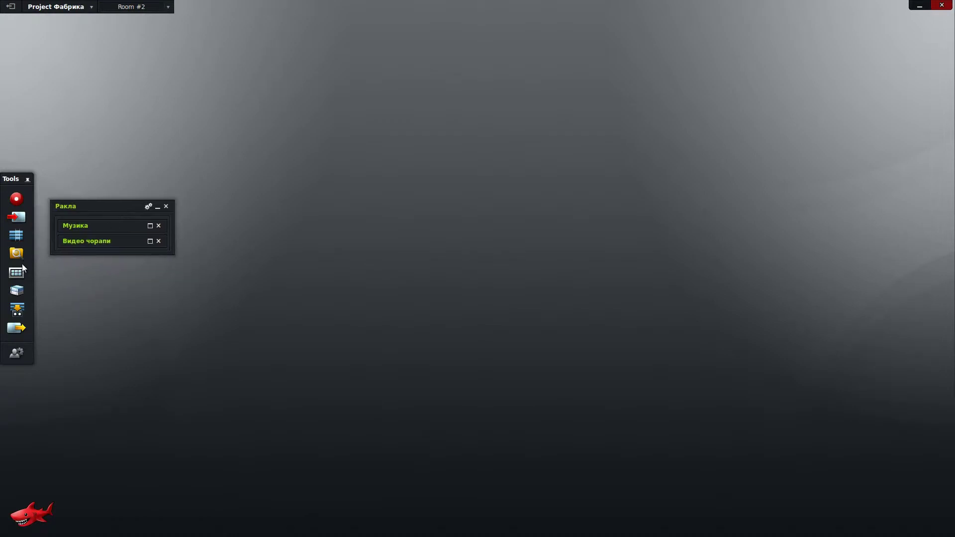
- Close the open Ракла rack, search the groups for racks only with bins excluded, and close the found rack
{"action": "left_click", "coordinate": [17, 255]}
{"action": "left_click", "coordinate": [104, 205]}
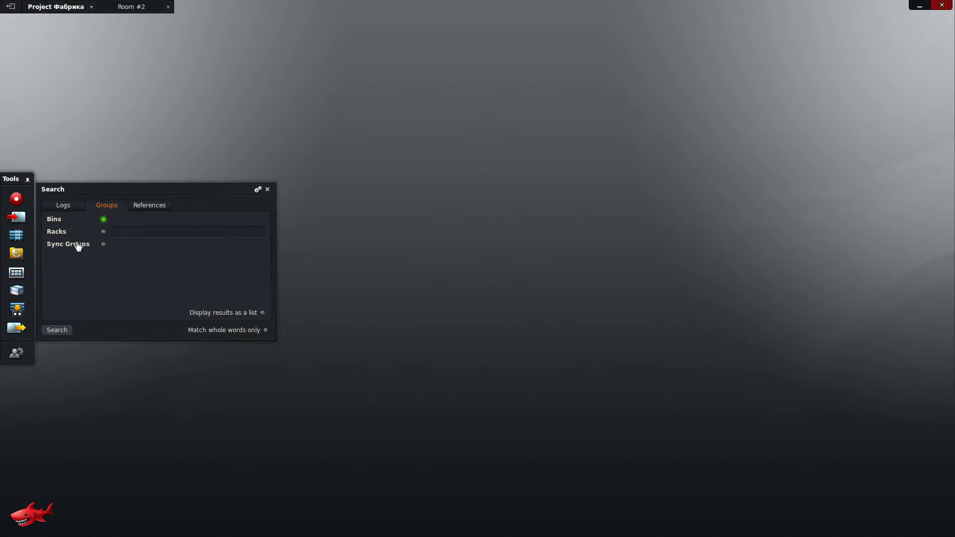
{"action": "left_click", "coordinate": [104, 232]}
{"action": "left_click", "coordinate": [104, 220]}
{"action": "left_click", "coordinate": [104, 232]}
{"action": "left_click_drag", "start_coordinate": [132, 190], "coordinate": [292, 216]}
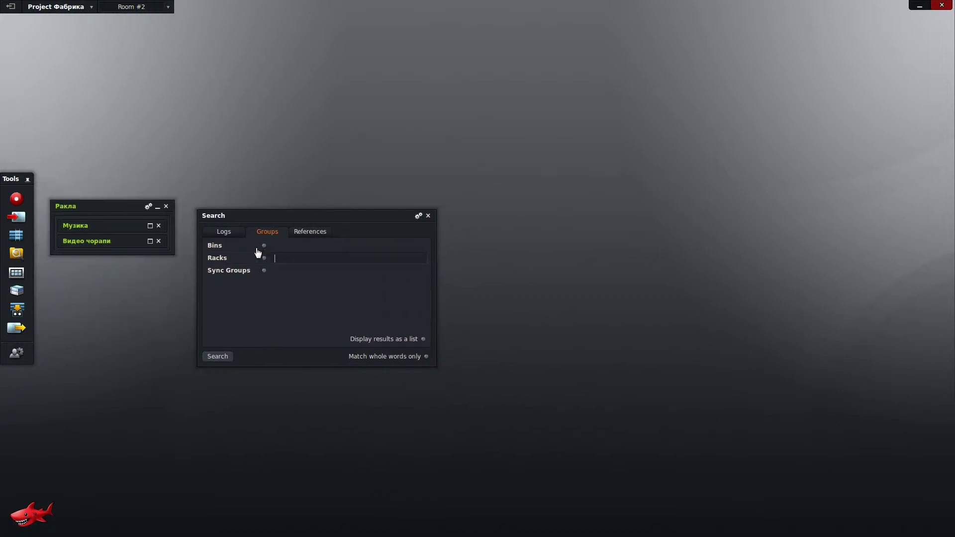
{"action": "left_click", "coordinate": [166, 206]}
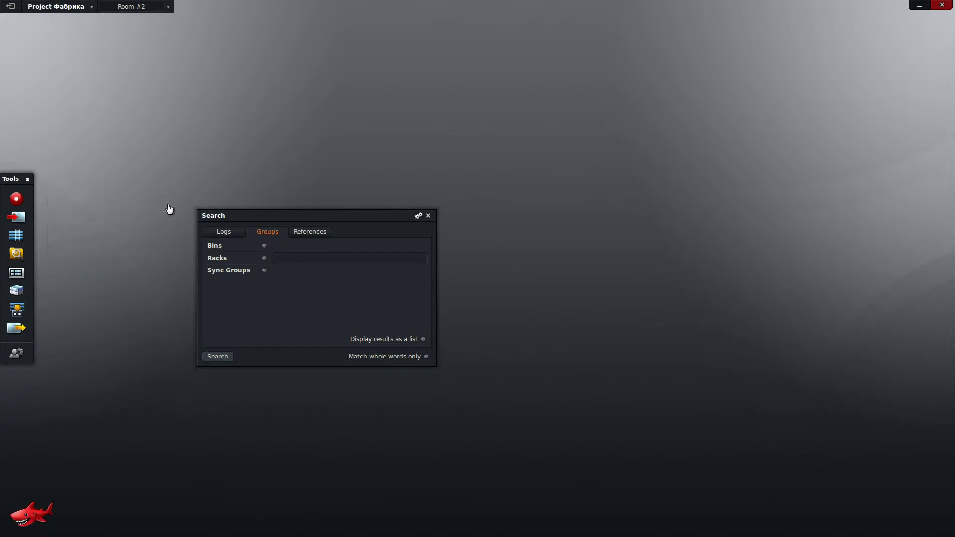
{"action": "left_click", "coordinate": [265, 257]}
{"action": "left_click", "coordinate": [215, 357]}
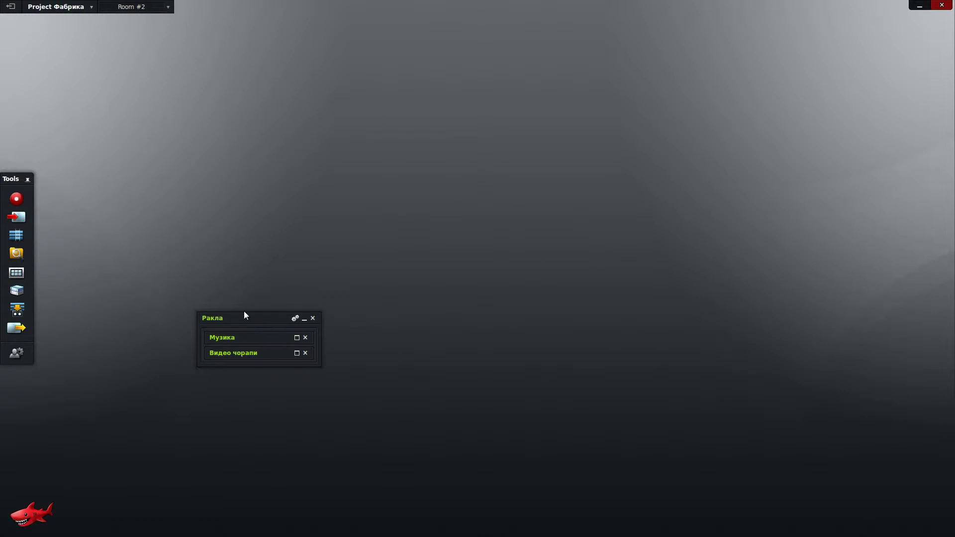
{"action": "left_click_drag", "start_coordinate": [244, 315], "coordinate": [123, 229]}
{"action": "left_click", "coordinate": [176, 226]}
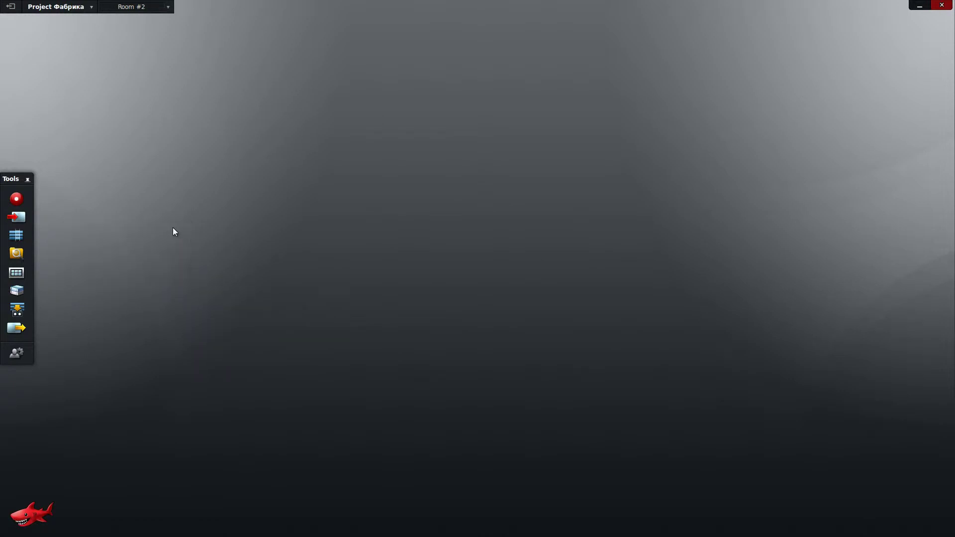
- Search the groups for bins only and close the resulting rack
{"action": "left_click", "coordinate": [13, 257]}
{"action": "left_click", "coordinate": [100, 208]}
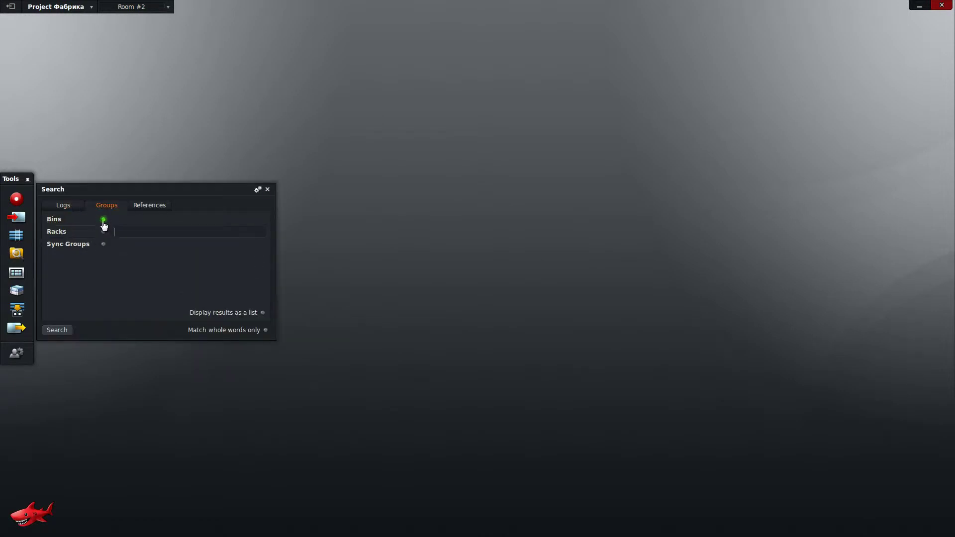
{"action": "left_click", "coordinate": [104, 231]}
{"action": "left_click", "coordinate": [55, 330]}
{"action": "left_click_drag", "start_coordinate": [94, 288], "coordinate": [191, 233]}
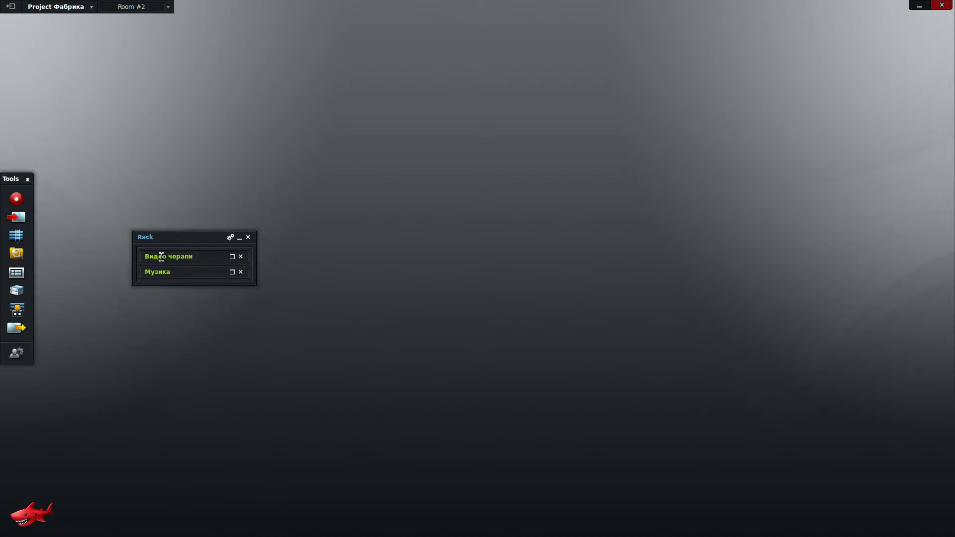
{"action": "left_click", "coordinate": [248, 237]}
- Search the groups for both bins and racks, open the Ракла rack, and close the results rack
{"action": "left_click", "coordinate": [19, 254]}
{"action": "left_click", "coordinate": [106, 205]}
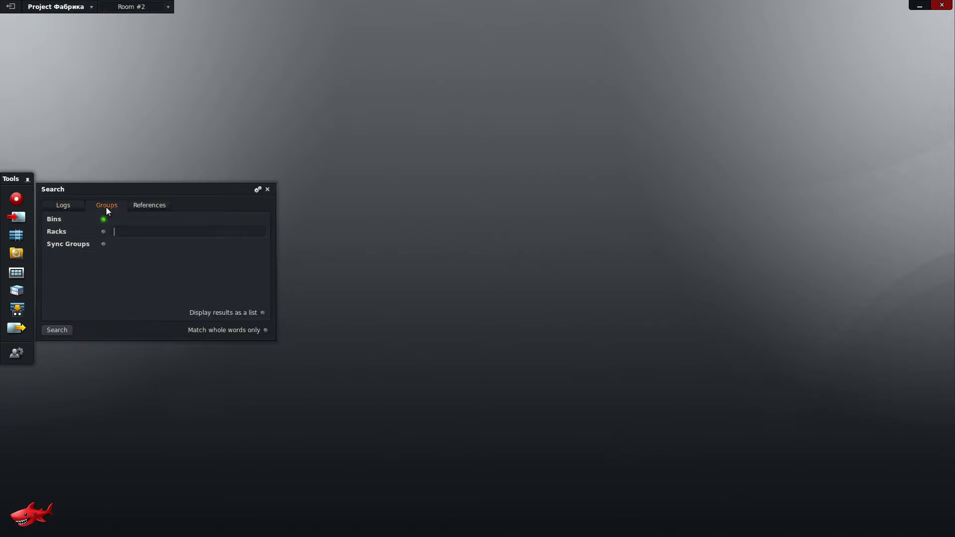
{"action": "left_click", "coordinate": [103, 232]}
{"action": "left_click", "coordinate": [65, 331]}
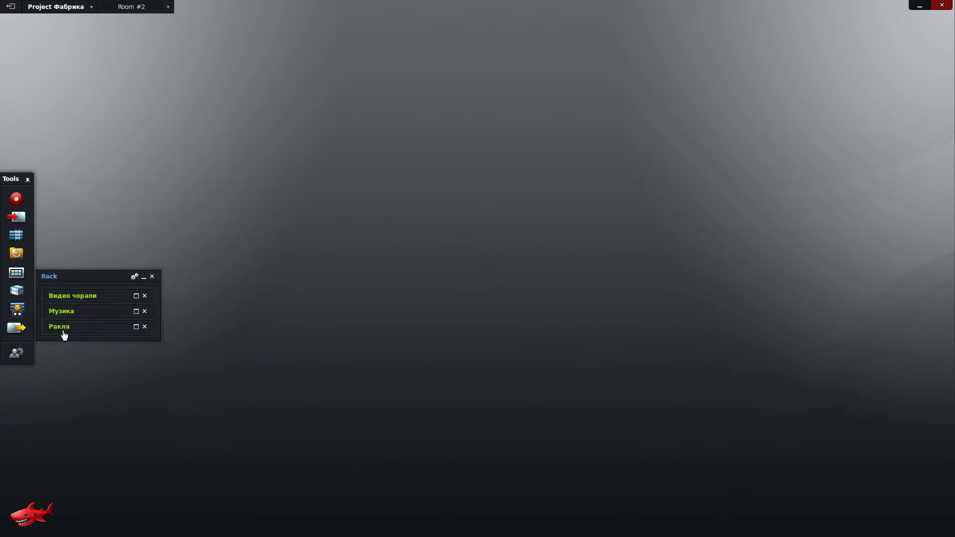
{"action": "left_click", "coordinate": [136, 327]}
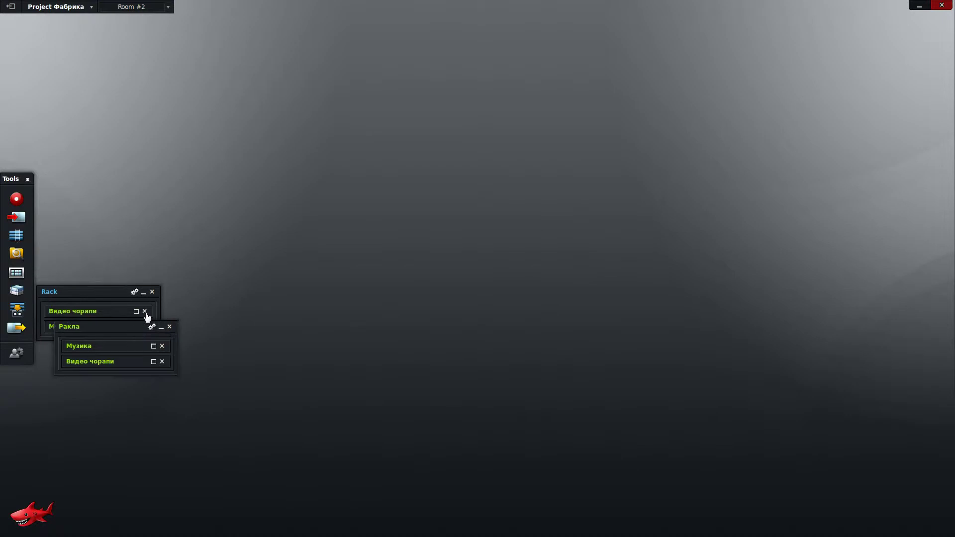
{"action": "left_click", "coordinate": [152, 292]}
{"action": "left_click_drag", "start_coordinate": [99, 328], "coordinate": [82, 271]}
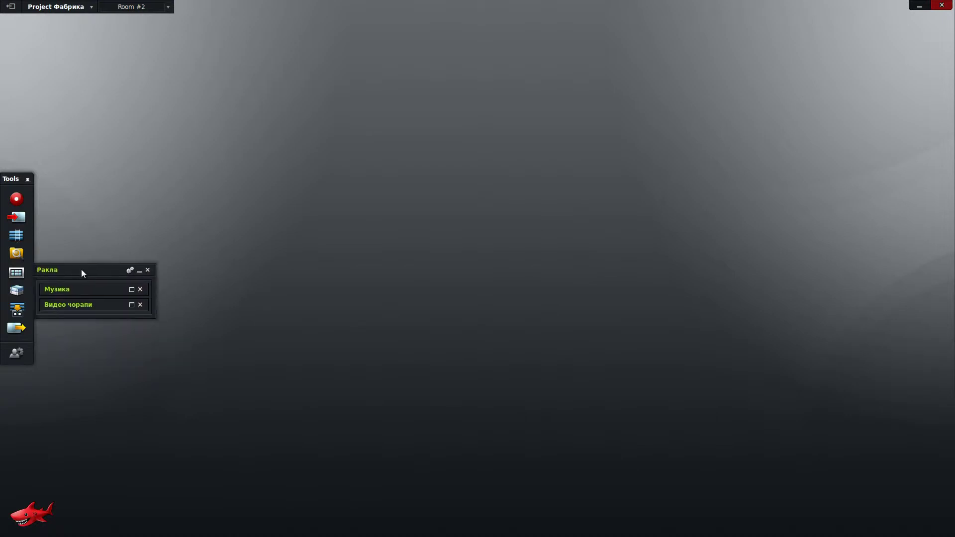
- Open the Музика and Видео чорапи bins from the Ракла rack and place them apart from each other
{"action": "left_click", "coordinate": [131, 290]}
{"action": "left_click_drag", "start_coordinate": [225, 291], "coordinate": [183, 341]}
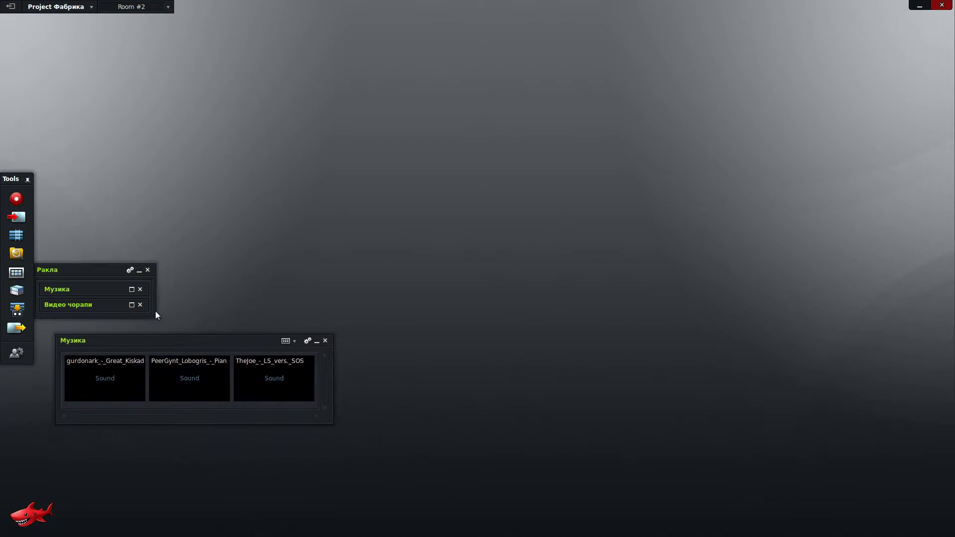
{"action": "left_click", "coordinate": [132, 304]}
{"action": "left_click_drag", "start_coordinate": [192, 78], "coordinate": [206, 49]}
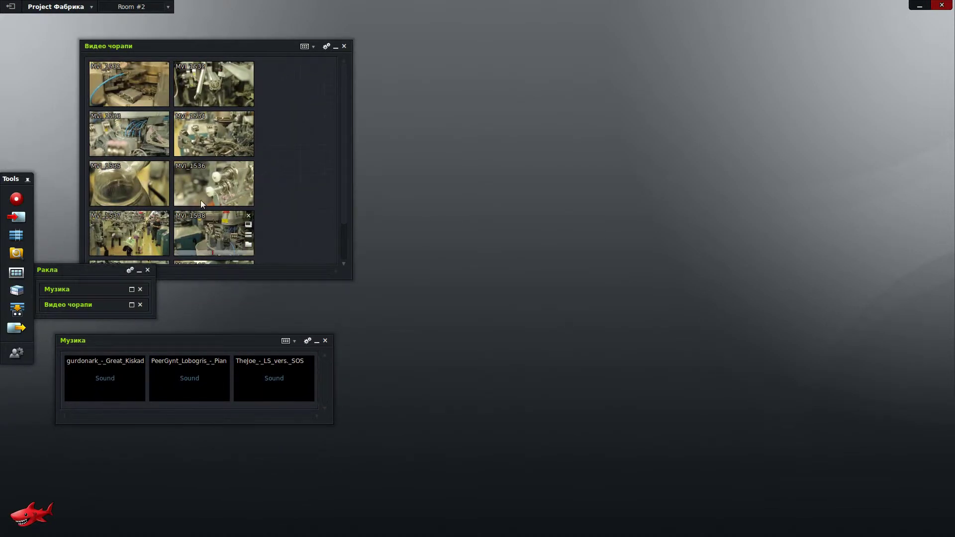
- Close the Ракла rack and the Музика bin, keeping only the Видео чорапи bin open and repositioned
{"action": "left_click", "coordinate": [147, 269]}
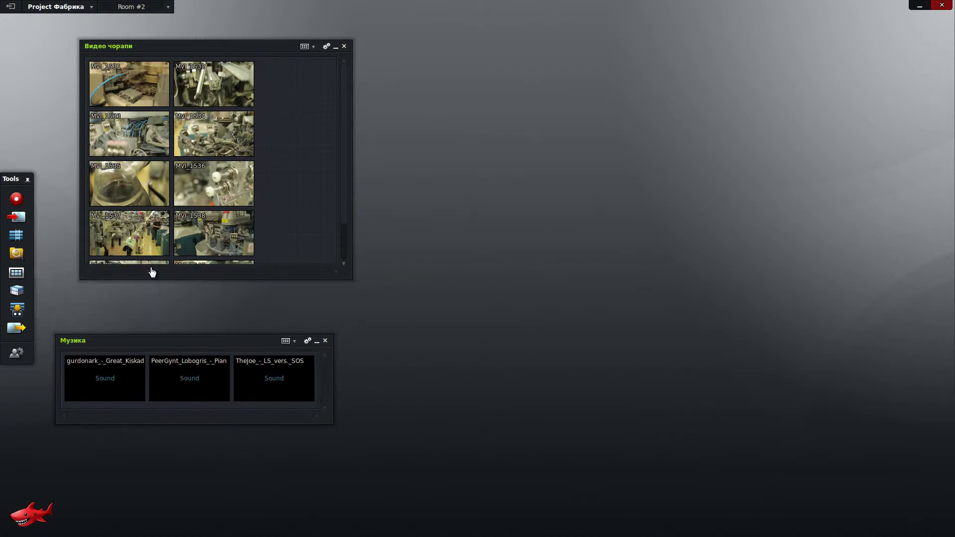
{"action": "left_click", "coordinate": [325, 341]}
{"action": "left_click_drag", "start_coordinate": [156, 45], "coordinate": [121, 42]}
- Create a new edit with its timeline and name it Монтаж времева линия
{"action": "left_click", "coordinate": [16, 234]}
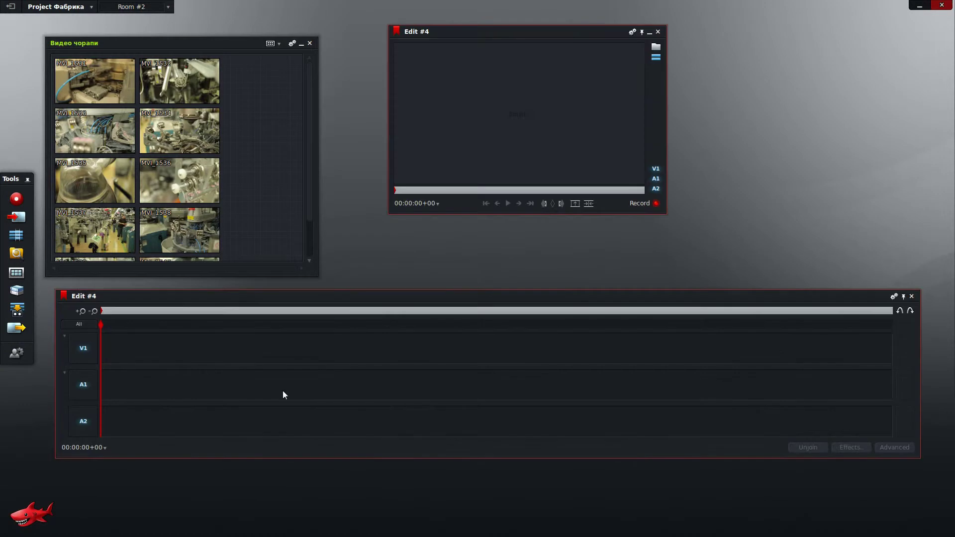
{"action": "left_click_drag", "start_coordinate": [472, 300], "coordinate": [496, 321]}
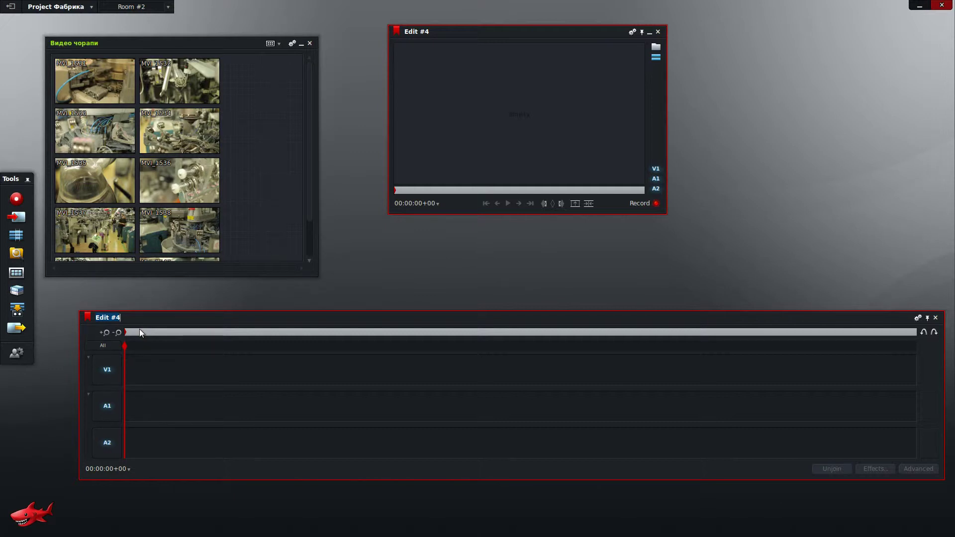
{"action": "type", "text": "mo"}
{"action": "key", "text": "BackSpace"}
{"action": "key", "text": "BackSpace"}
{"action": "type", "text": "Мон"}
{"action": "type", "text": "таж "}
{"action": "type", "text": "мева л"}
{"action": "type", "text": "инии"}
{"action": "key", "text": "BackSpace"}
{"action": "key", "text": "BackSpace"}
{"action": "type", "text": "ия"}
{"action": "key", "text": "Return"}
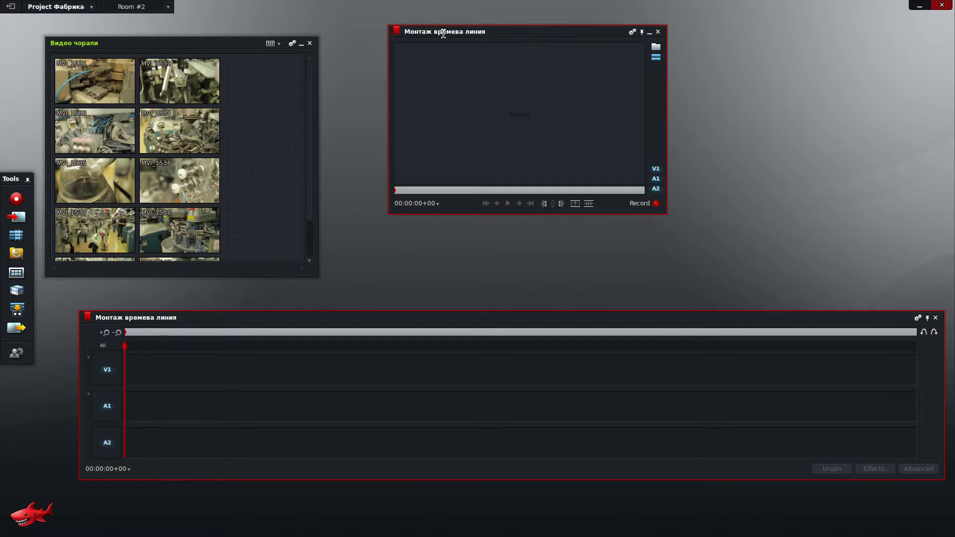
- Open clip MVI_1531 from the Видео чорапи bin and arrange the bin, source viewer and edit viewer in a row above the timeline
{"action": "left_click_drag", "start_coordinate": [525, 36], "coordinate": [796, 34]}
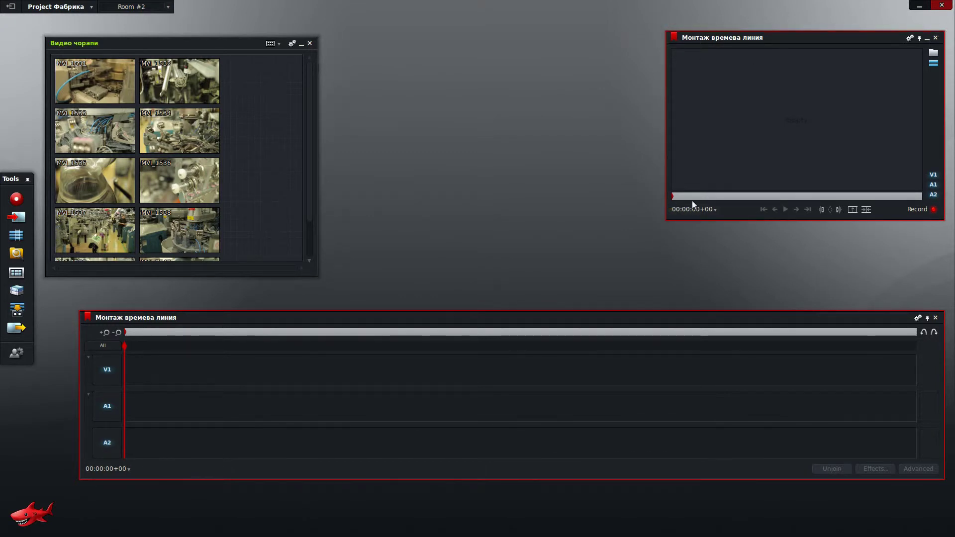
{"action": "left_click_drag", "start_coordinate": [791, 37], "coordinate": [797, 36]}
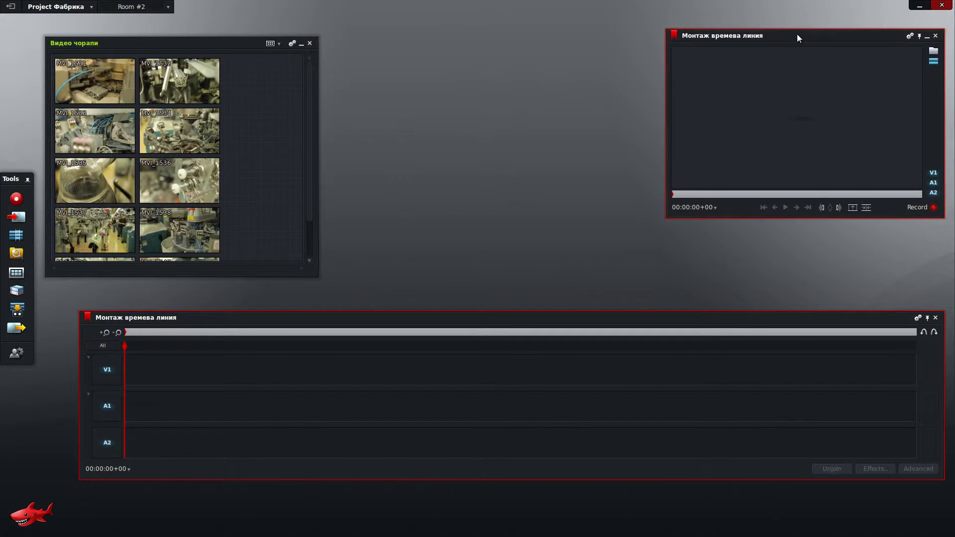
{"action": "mouse_move", "coordinate": [71, 103]}
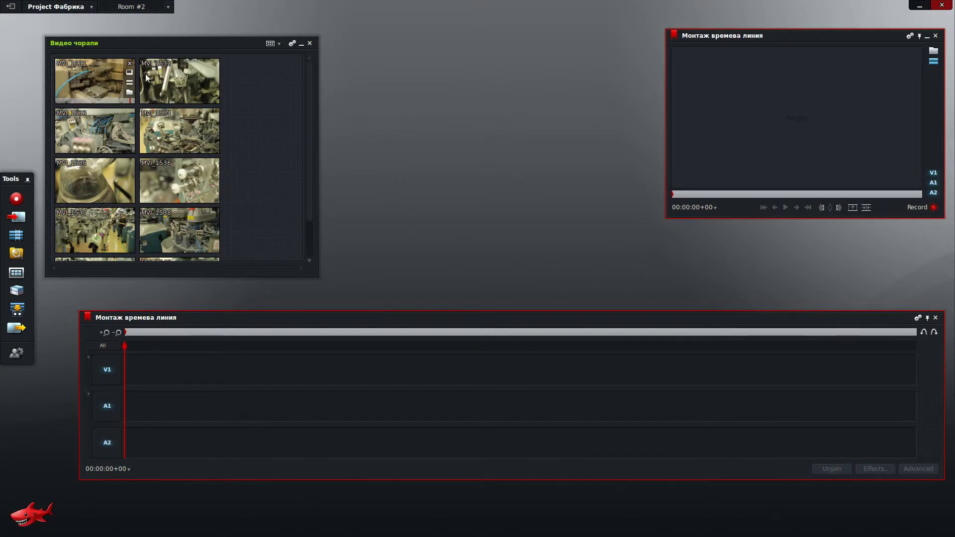
{"action": "double_click", "coordinate": [85, 79]}
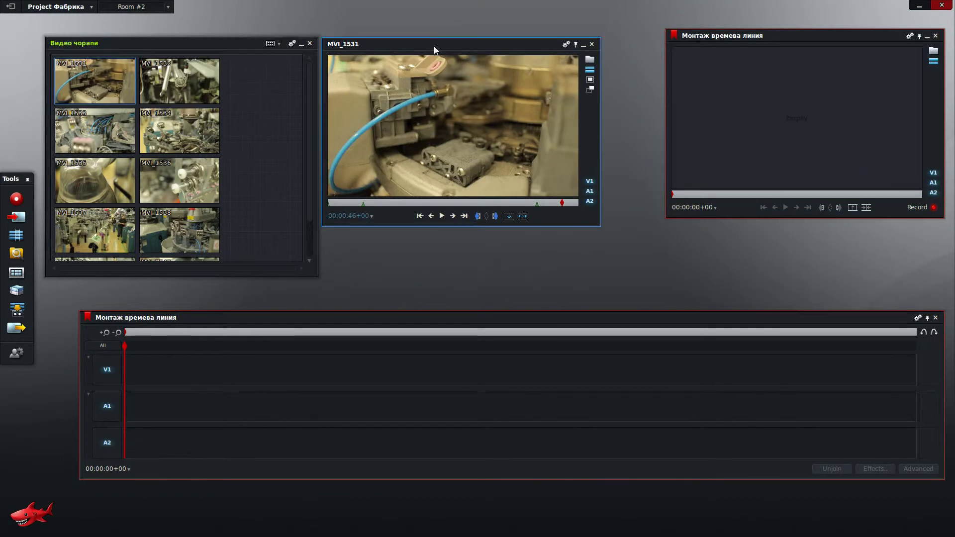
{"action": "left_click_drag", "start_coordinate": [433, 46], "coordinate": [460, 37]}
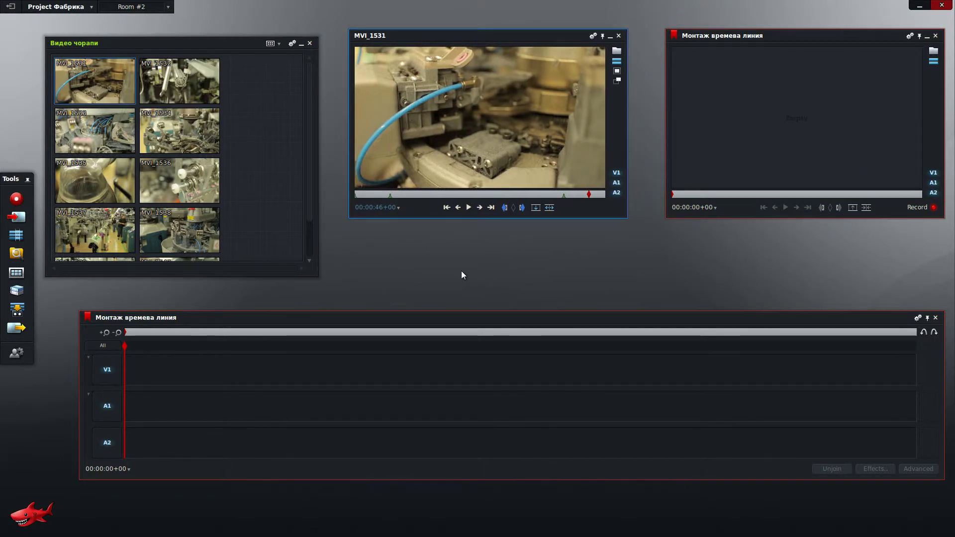
{"action": "left_click", "coordinate": [791, 39]}
{"action": "left_click_drag", "start_coordinate": [521, 40], "coordinate": [513, 40]}
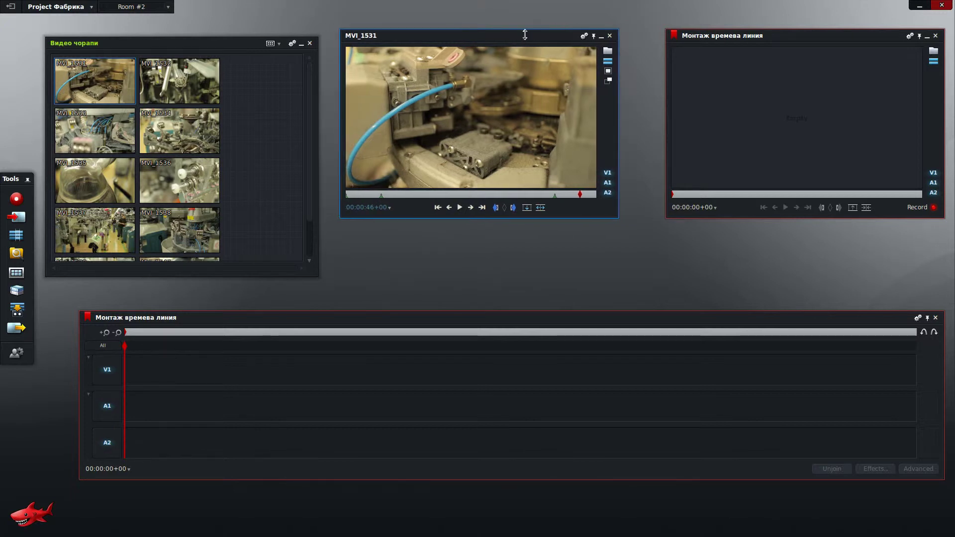
{"action": "left_click_drag", "start_coordinate": [228, 44], "coordinate": [219, 36]}
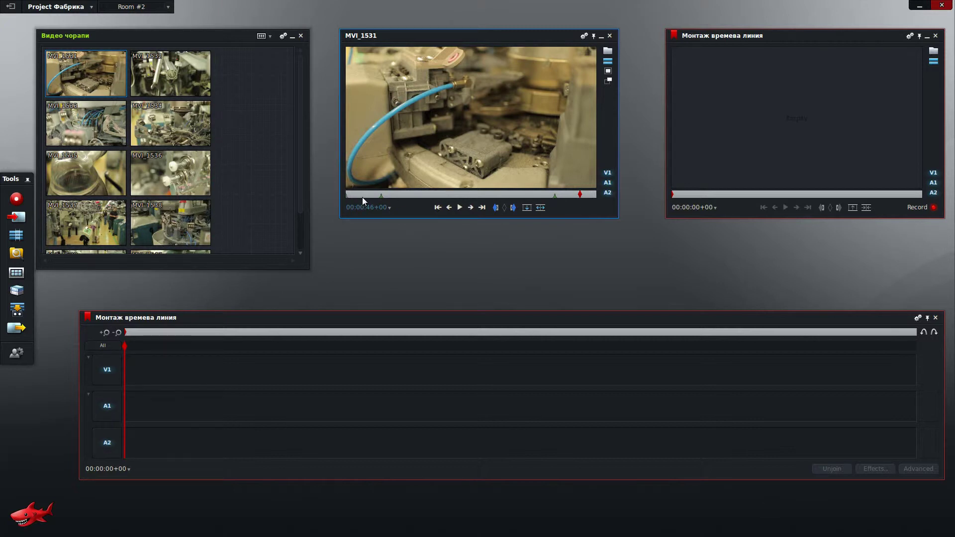
- Jump through the cue markers of clip MVI_1531, including its start, ending on the marker at 00:00:40+23
{"action": "left_click", "coordinate": [382, 195]}
{"action": "left_click", "coordinate": [347, 199]}
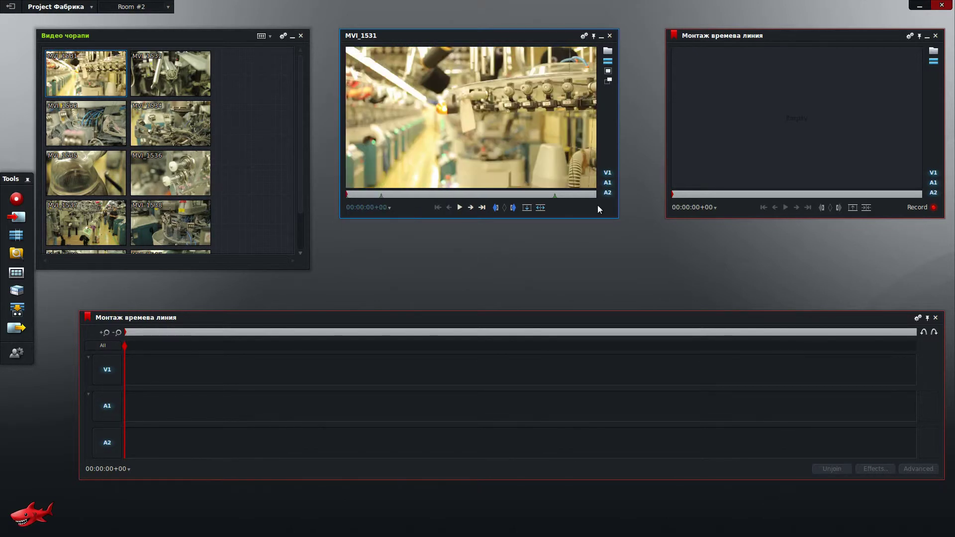
{"action": "left_click", "coordinate": [554, 195]}
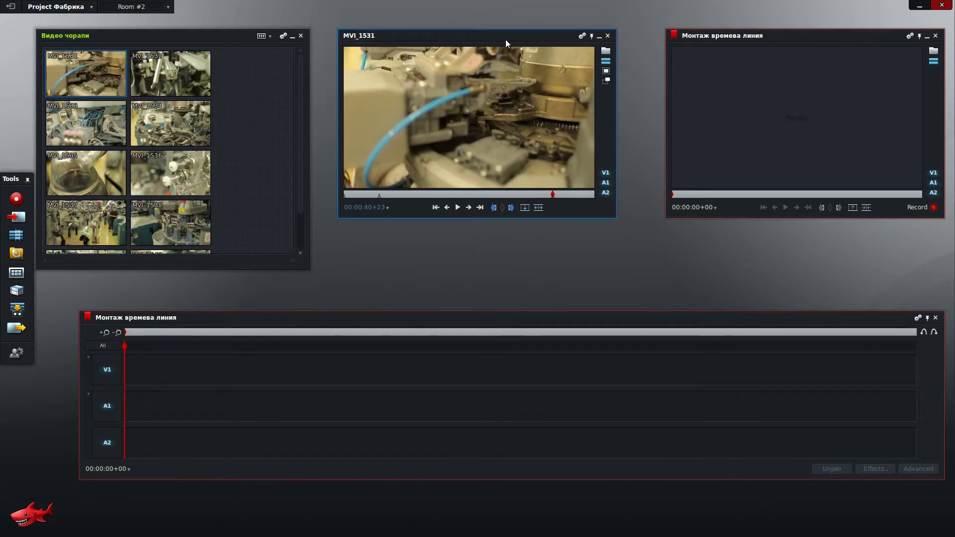
- Shift the MVI_1531 viewer slightly away from the edit viewer and open the clip's Cue Panel
{"action": "left_click_drag", "start_coordinate": [513, 39], "coordinate": [500, 36]}
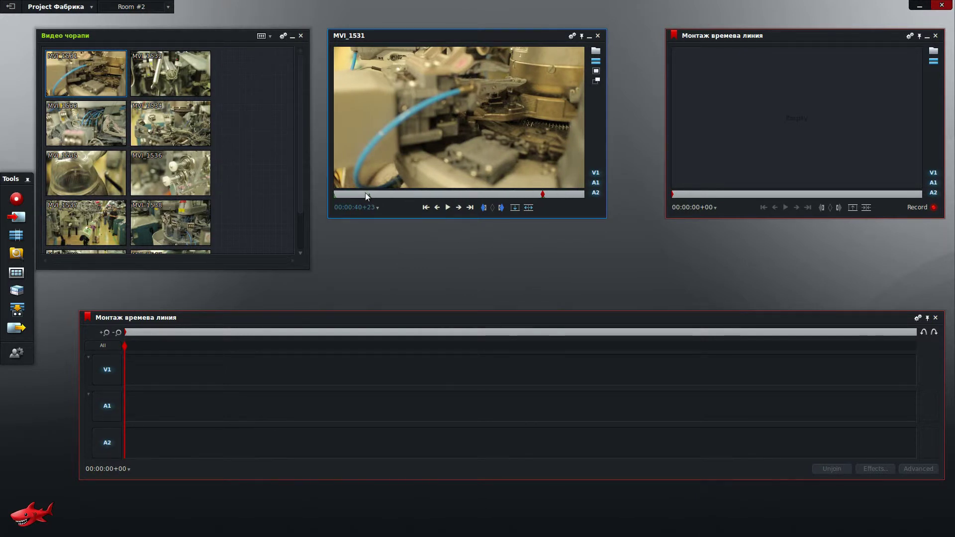
{"action": "right_click", "coordinate": [596, 133]}
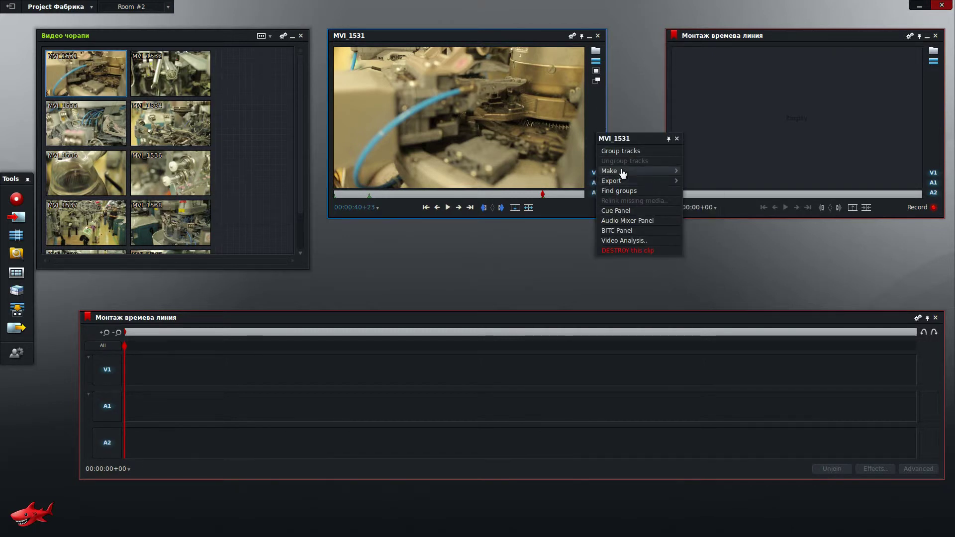
{"action": "left_click", "coordinate": [616, 211]}
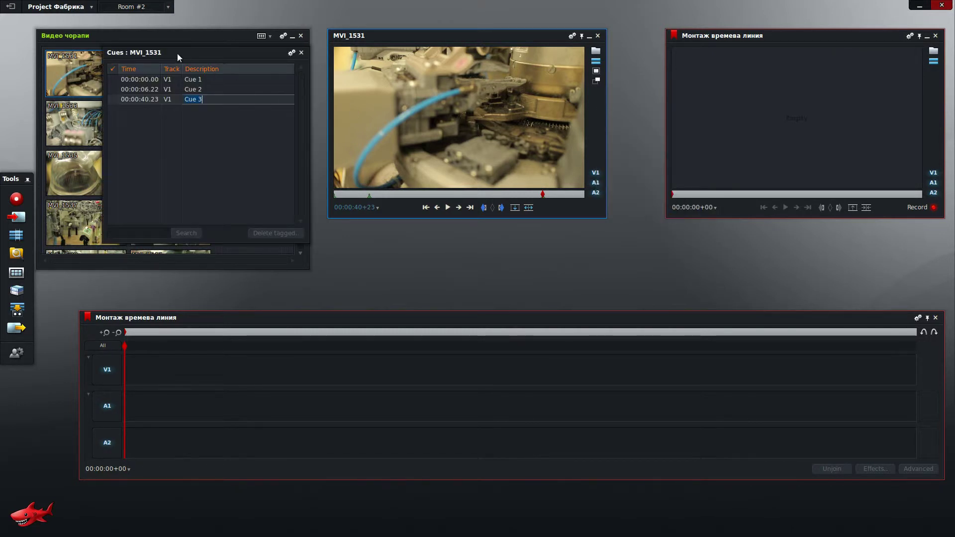
- Move the Cues panel clear of the Видео чорапи bin and jump between the cues of MVI_1531, ending on Cue 1
{"action": "left_click_drag", "start_coordinate": [175, 53], "coordinate": [698, 64]}
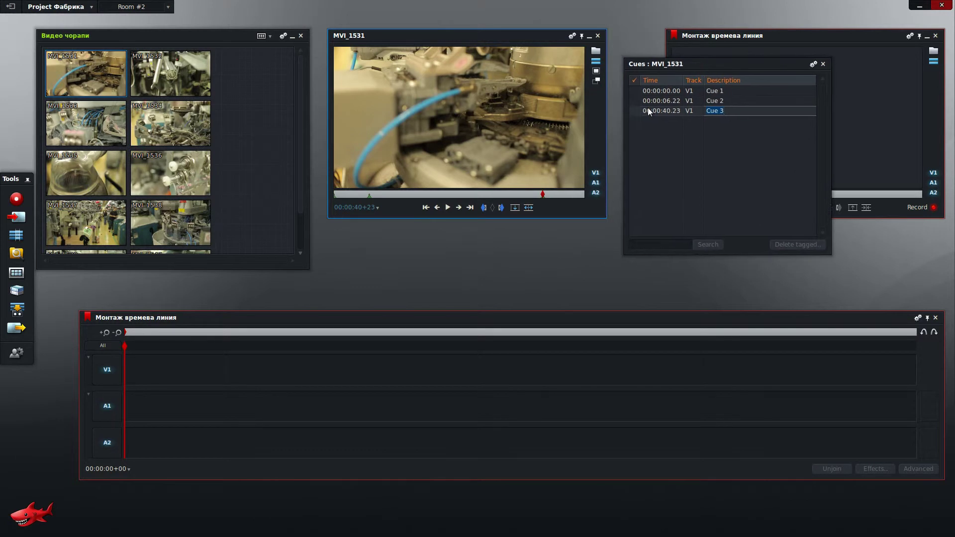
{"action": "left_click", "coordinate": [721, 100]}
{"action": "left_click", "coordinate": [724, 91]}
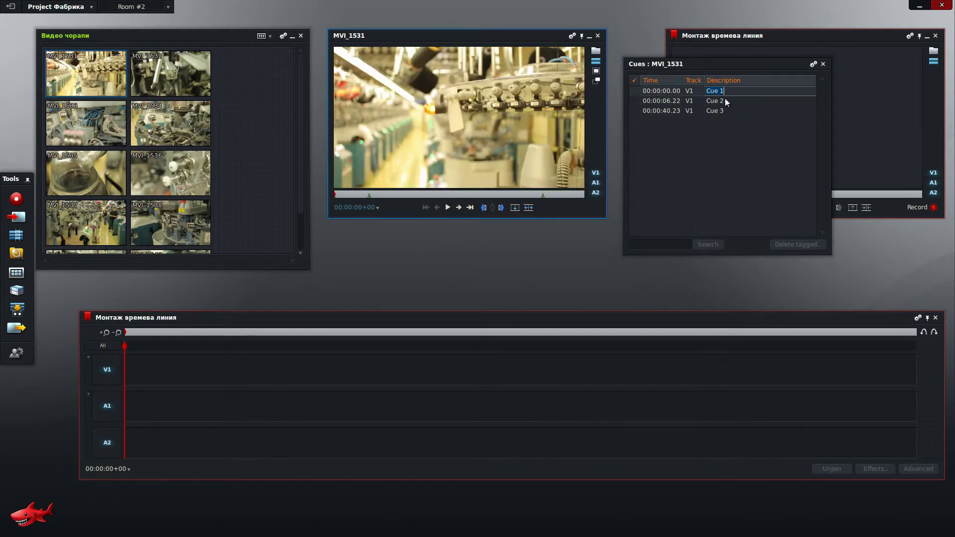
{"action": "left_click", "coordinate": [722, 100]}
{"action": "left_click", "coordinate": [723, 109]}
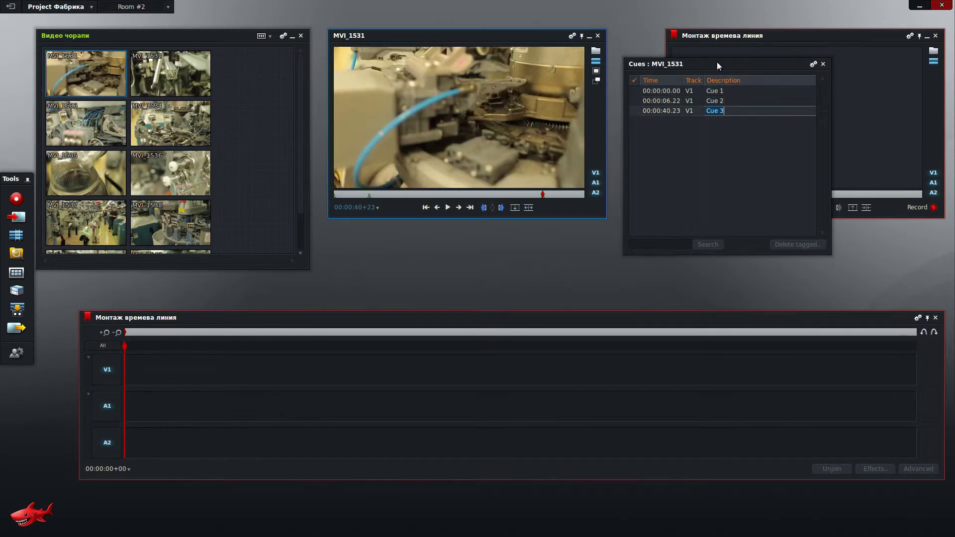
{"action": "left_click_drag", "start_coordinate": [717, 63], "coordinate": [731, 97]}
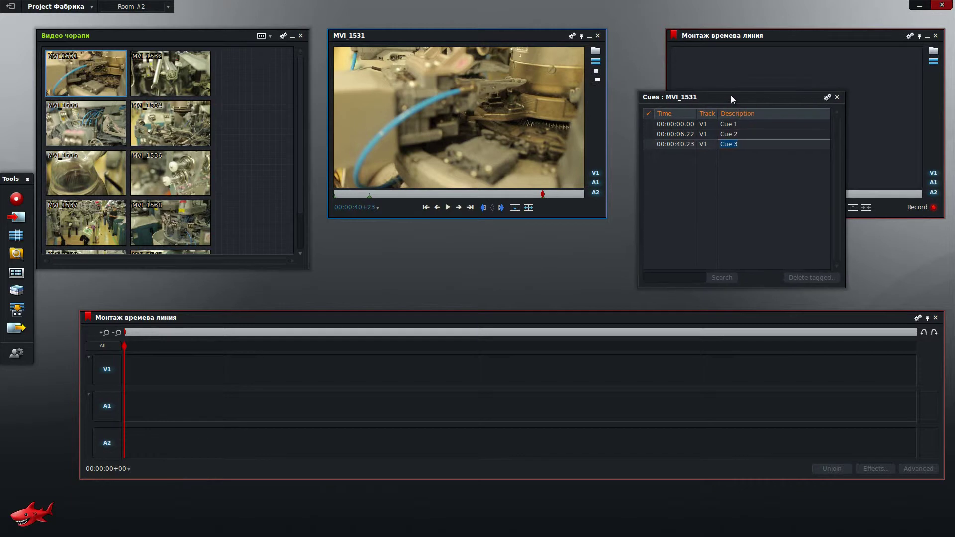
{"action": "left_click", "coordinate": [734, 124]}
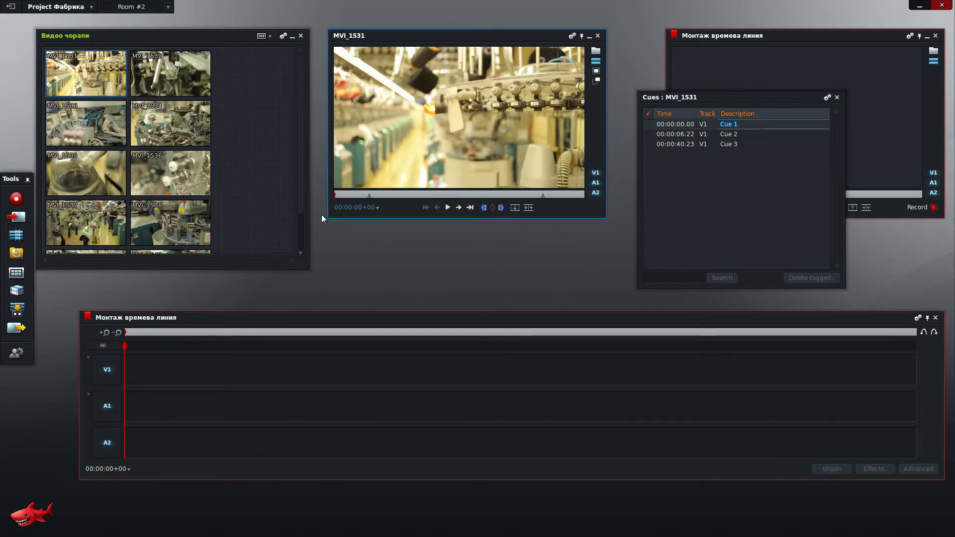
- Scrub through the opening seconds of MVI_1531 before Cue 2, then return the clip to Cue 1
{"action": "left_click_drag", "start_coordinate": [335, 192], "coordinate": [362, 193]}
{"action": "left_click", "coordinate": [351, 193]}
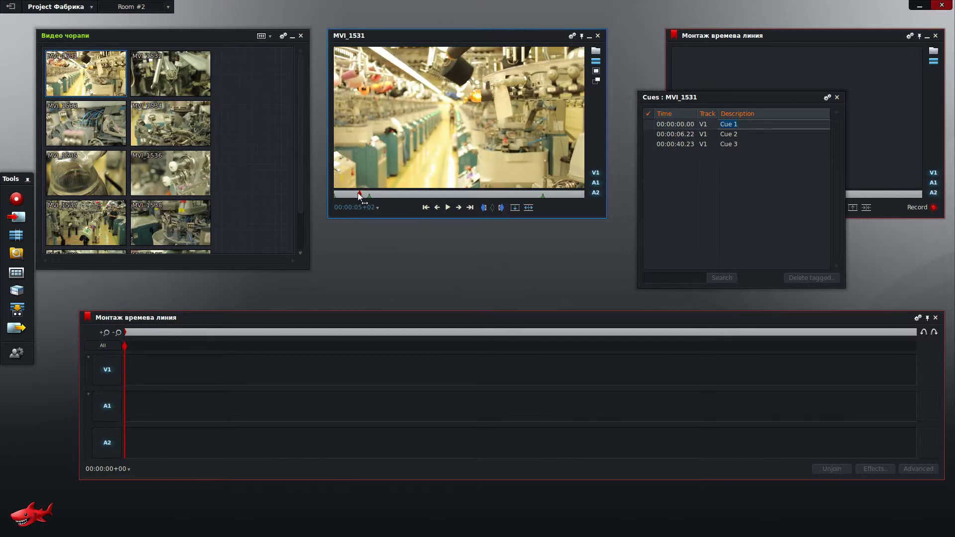
{"action": "left_click", "coordinate": [677, 123]}
{"action": "left_click", "coordinate": [734, 122]}
{"action": "left_click", "coordinate": [740, 126]}
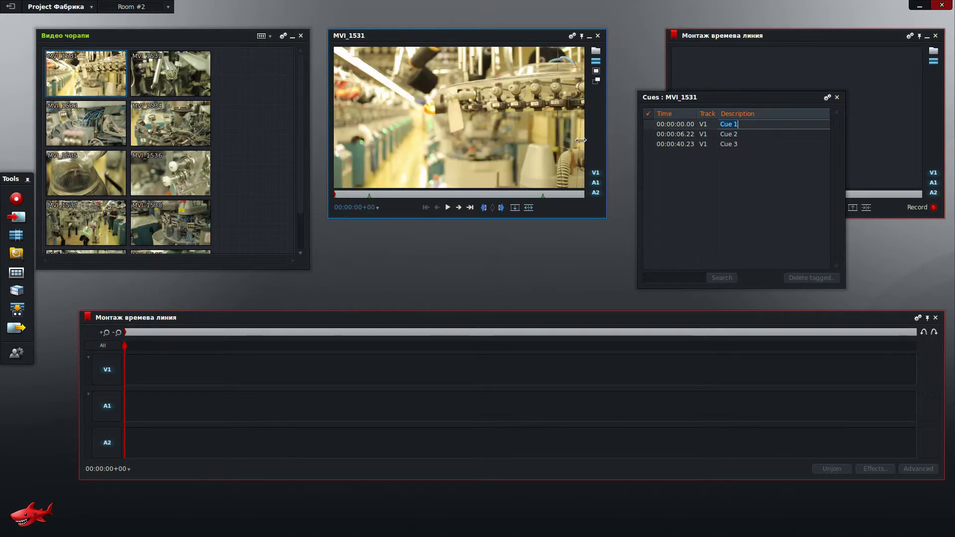
- Mark MVI_1531 from Cue 1 to 00:00:05+16 and place the marked section at the start of the edit
{"action": "left_click", "coordinate": [483, 207]}
{"action": "left_click_drag", "start_coordinate": [342, 193], "coordinate": [364, 196]}
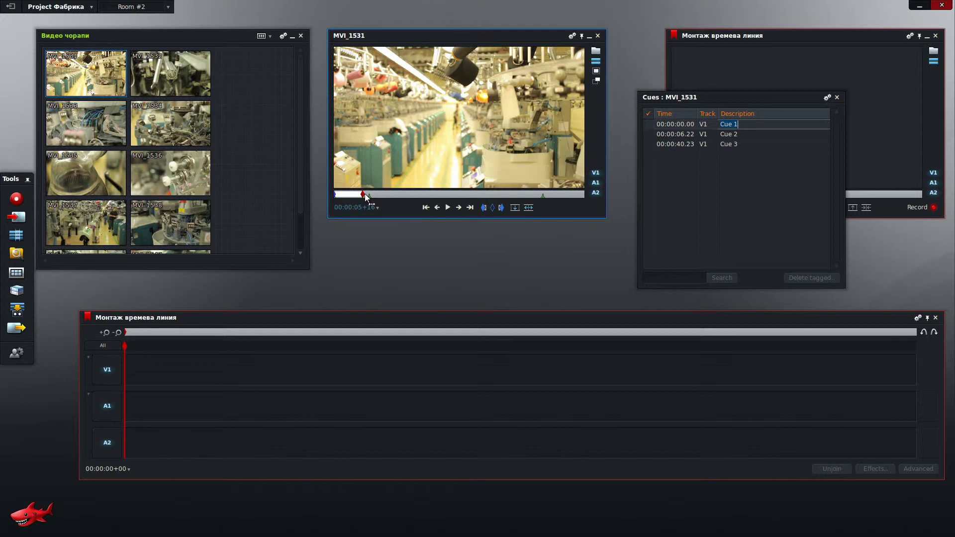
{"action": "left_click", "coordinate": [514, 207]}
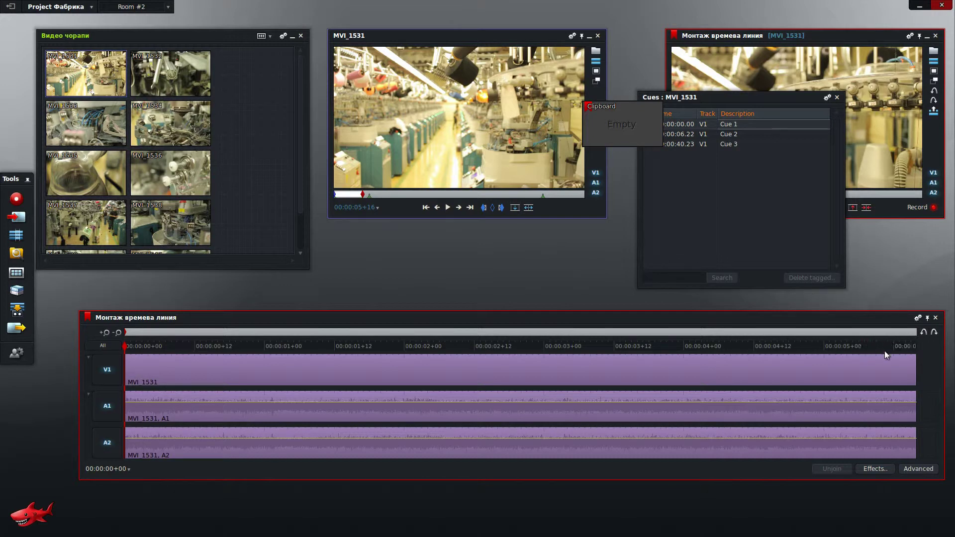
- Set the MVI_1531 viewer's time display to the marked duration and close its Labels panel
{"action": "left_click", "coordinate": [377, 208]}
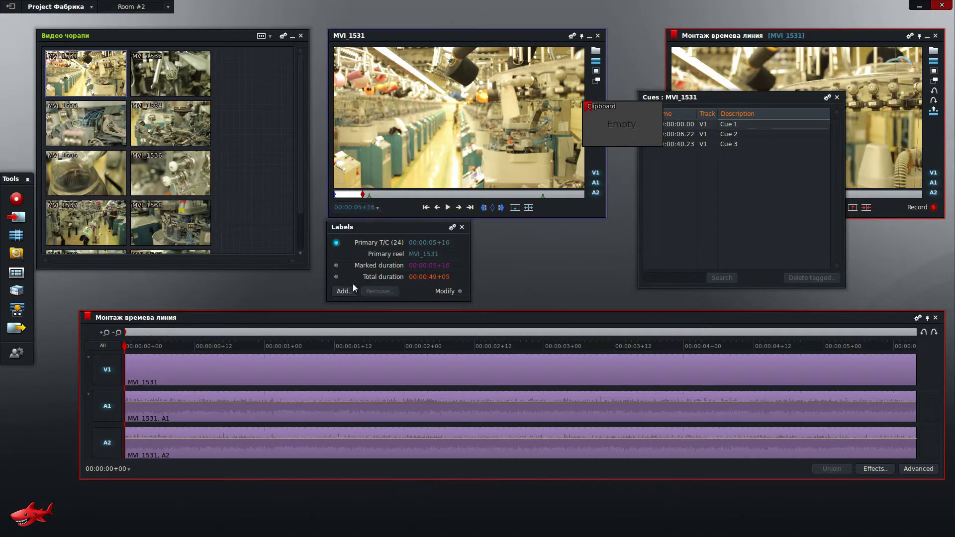
{"action": "left_click", "coordinate": [336, 265]}
{"action": "left_click", "coordinate": [461, 227]}
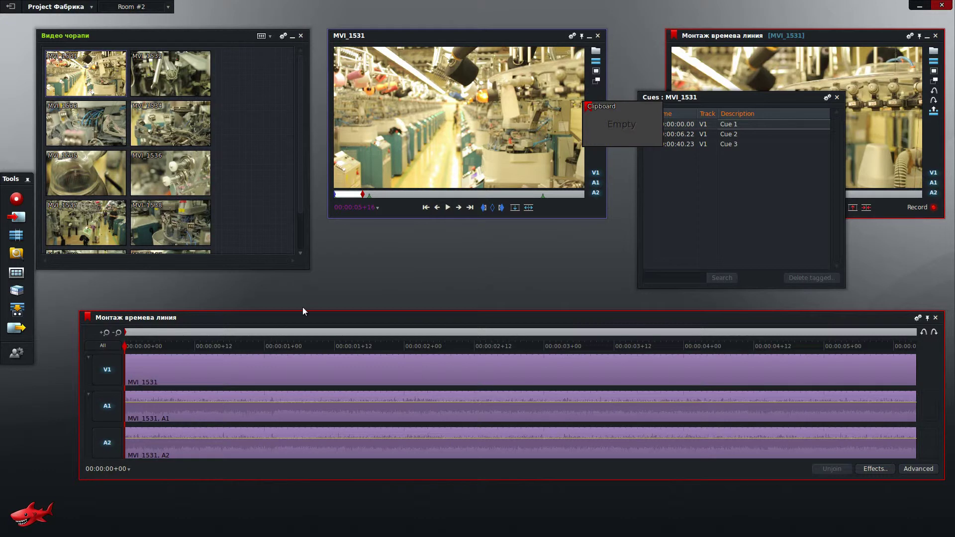
- Nudge the timeline window and scrub through the placed section to its end, leaving the playhead at 00:00:05+05
{"action": "left_click_drag", "start_coordinate": [311, 317], "coordinate": [287, 319]}
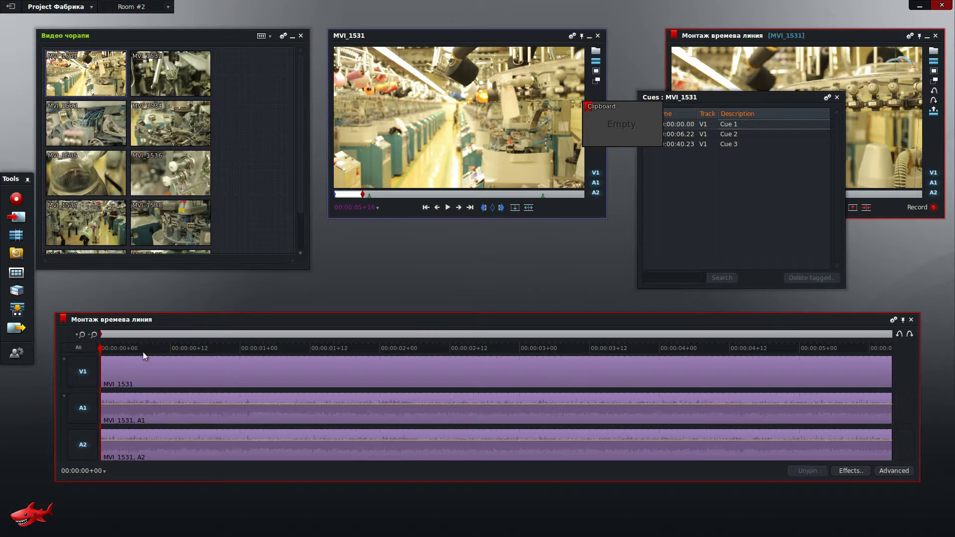
{"action": "left_click_drag", "start_coordinate": [102, 347], "coordinate": [399, 351]}
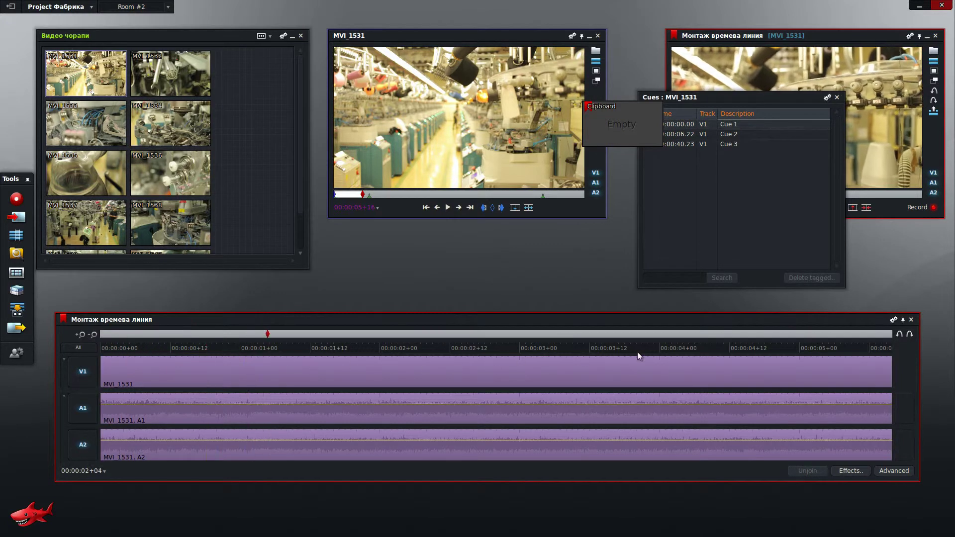
{"action": "left_click_drag", "start_coordinate": [637, 351], "coordinate": [914, 347]}
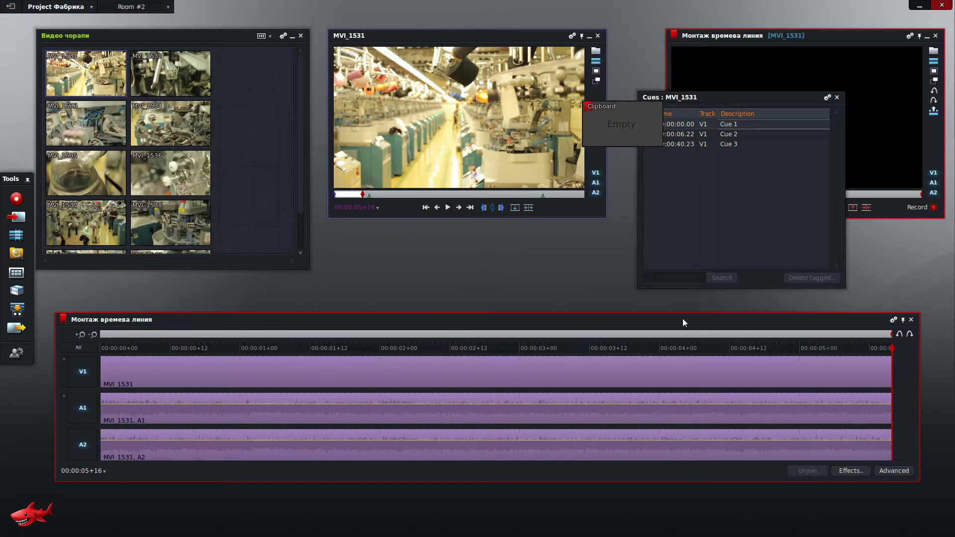
{"action": "left_click_drag", "start_coordinate": [683, 320], "coordinate": [685, 321]}
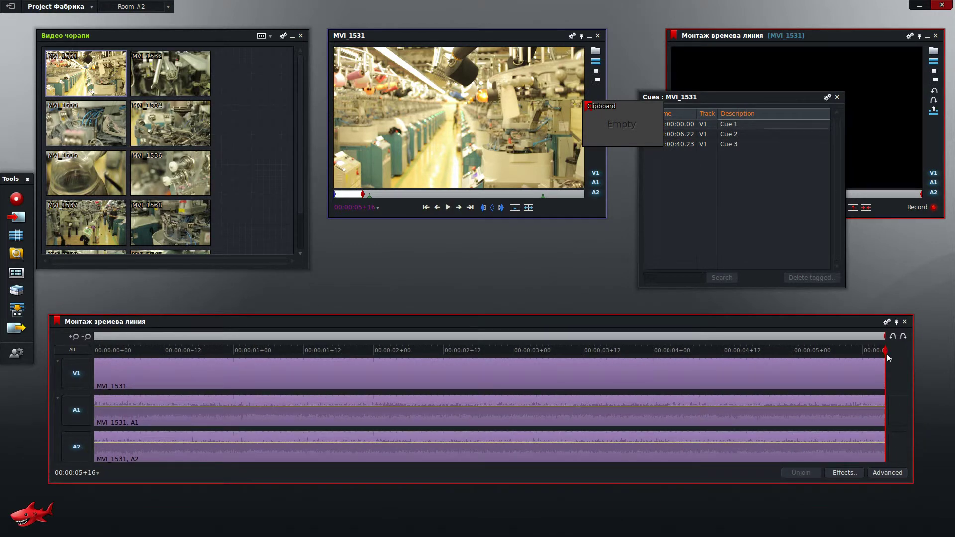
{"action": "left_click_drag", "start_coordinate": [886, 351], "coordinate": [822, 348]}
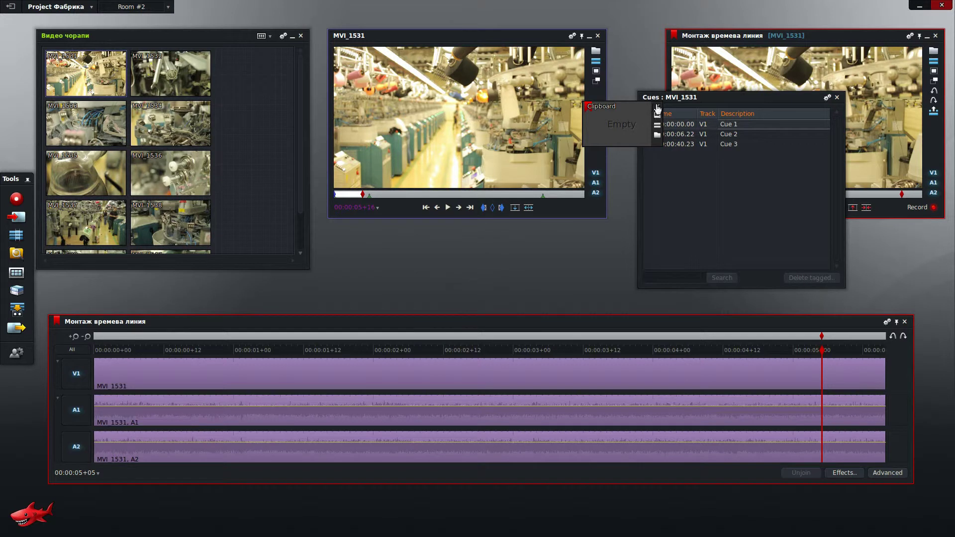
- Clear the old mark and mark a section of MVI_1531 about 00:00:05+19 long, starting at Cue 2
{"action": "left_click", "coordinate": [655, 107]}
{"action": "left_click", "coordinate": [672, 134]}
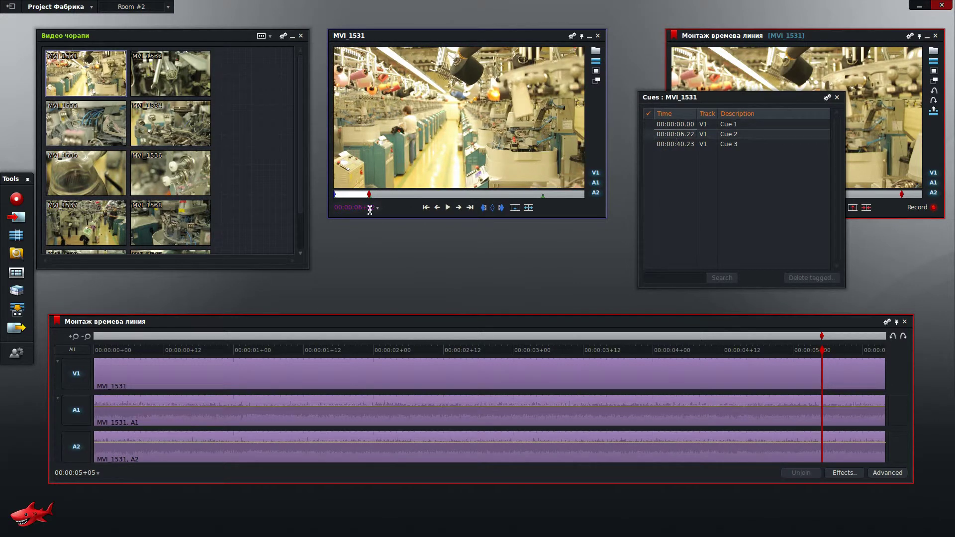
{"action": "left_click", "coordinate": [493, 208]}
{"action": "left_click_drag", "start_coordinate": [378, 193], "coordinate": [398, 192]}
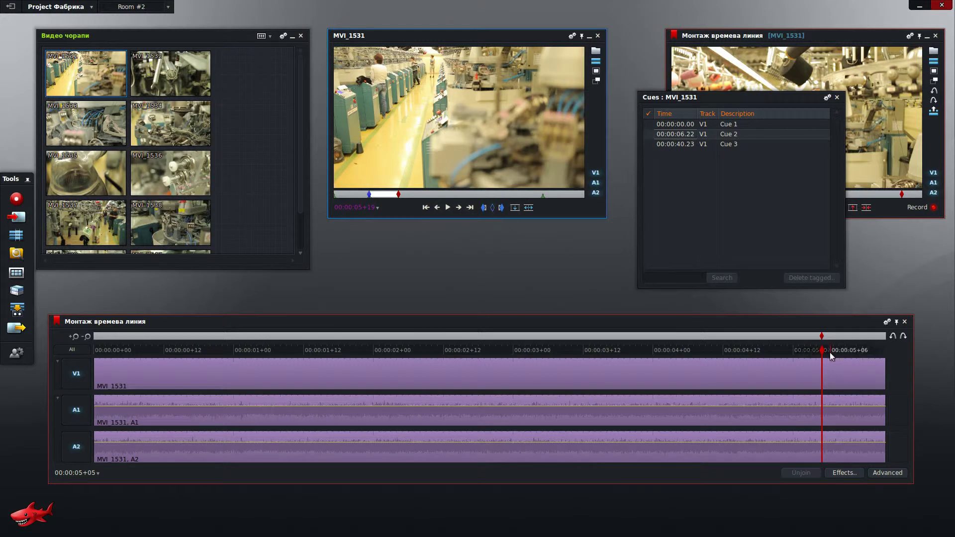
- Try overwriting the timeline from 00:00:05+00 with the marked section, moving the Cues panel off the edit viewer, and undo the edit
{"action": "mouse_move", "coordinate": [827, 351]}
{"action": "left_mouse_down"}
{"action": "mouse_move", "coordinate": [875, 350]}
{"action": "mouse_move", "coordinate": [811, 350]}
{"action": "left_mouse_up"}
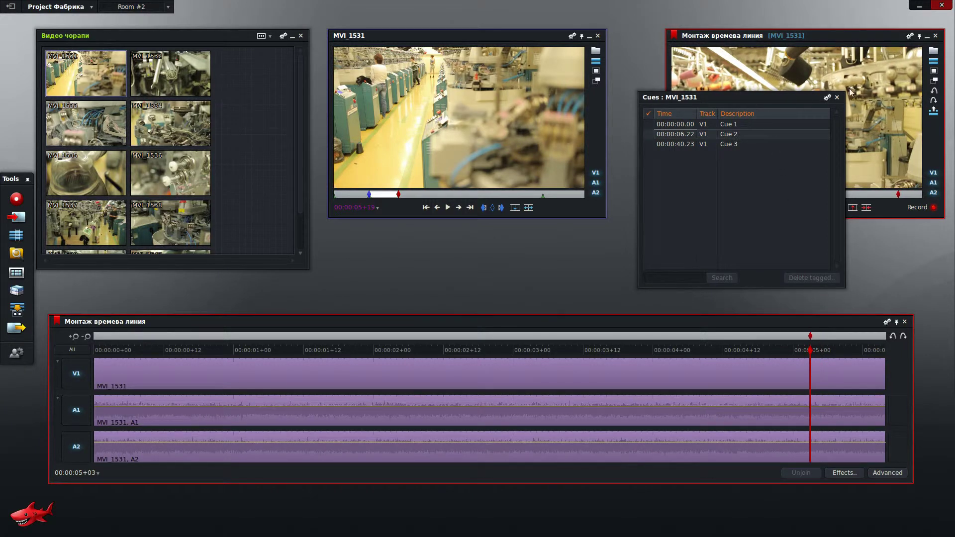
{"action": "left_click_drag", "start_coordinate": [799, 97], "coordinate": [541, 62]}
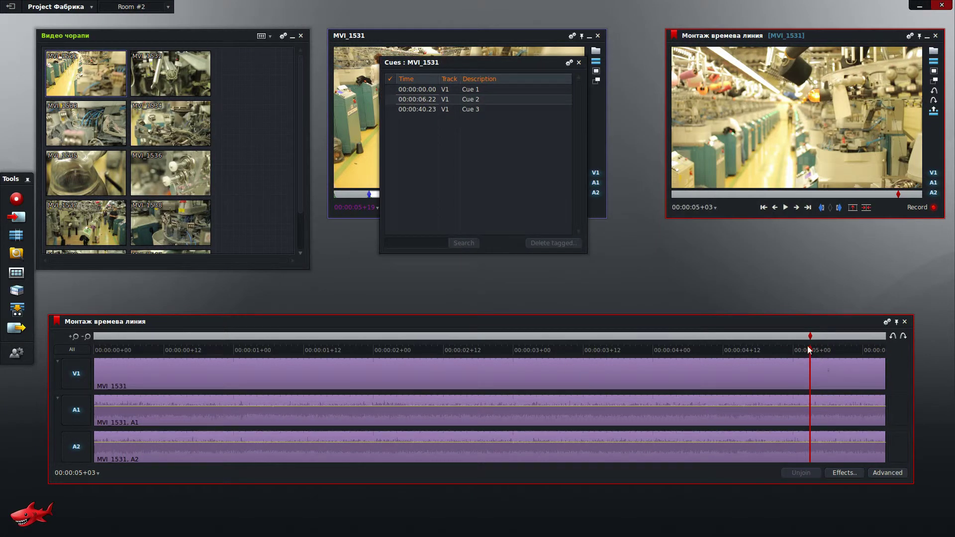
{"action": "left_click_drag", "start_coordinate": [811, 348], "coordinate": [796, 351]}
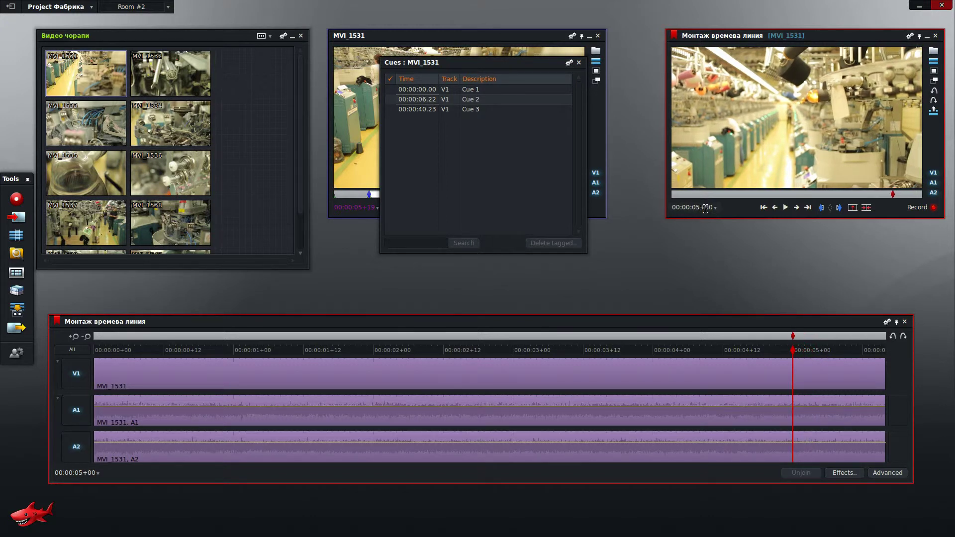
{"action": "left_click", "coordinate": [428, 41]}
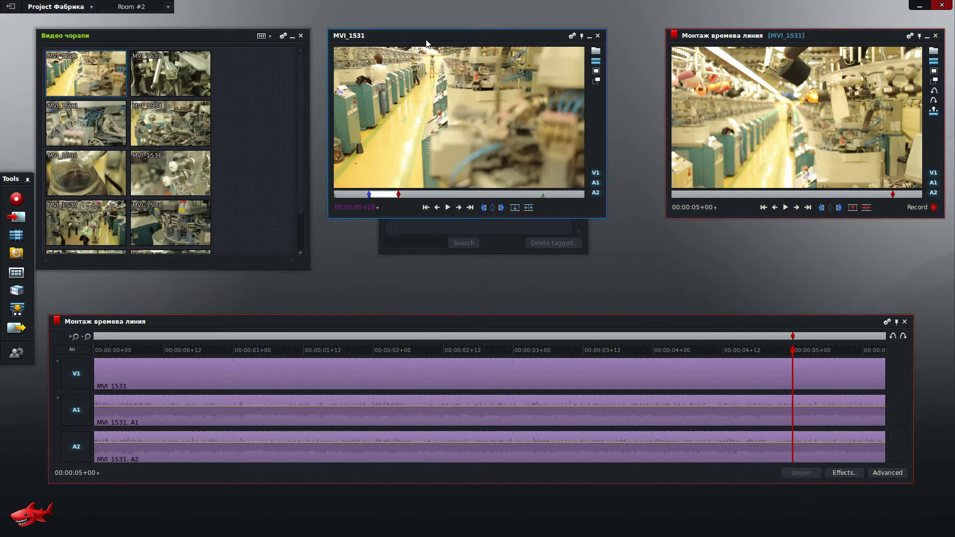
{"action": "left_click", "coordinate": [514, 208]}
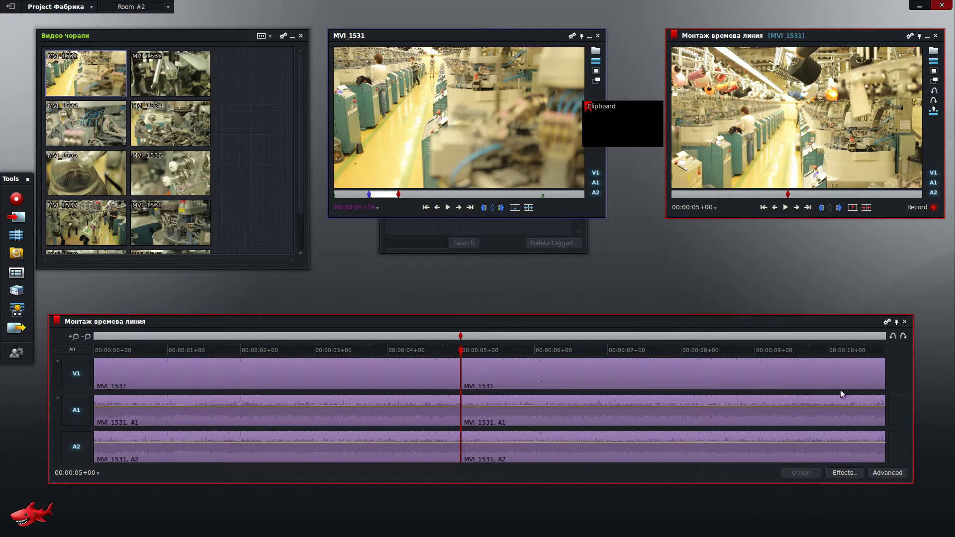
{"action": "left_click", "coordinate": [893, 337]}
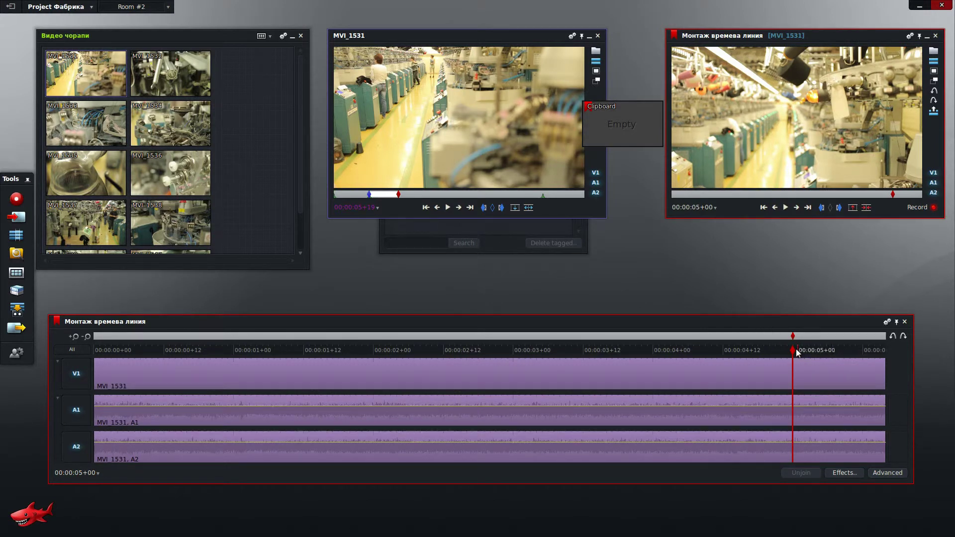
- Play the edit to its end at 00:00:05+16 and place the marked Cue 2 section there
{"action": "key", "text": "space"}
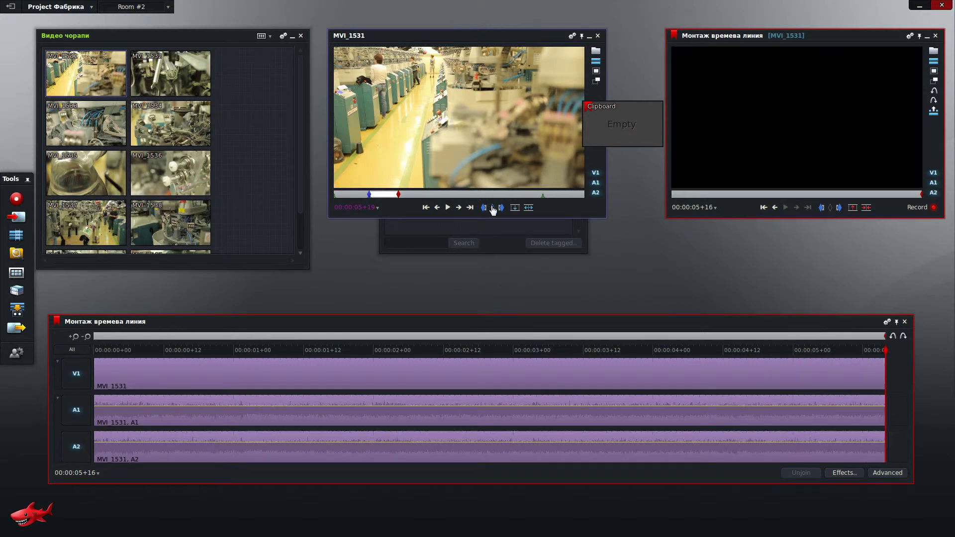
{"action": "left_click", "coordinate": [515, 207]}
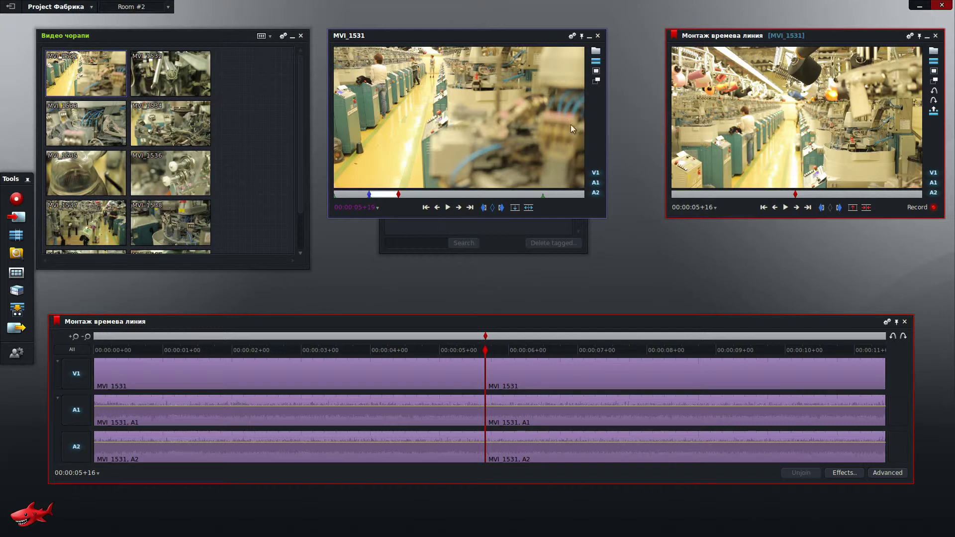
- Move the MVI_1531 viewer and the Cues panel apart, and park the timeline playhead at the edit's end, 00:00:11+11
{"action": "left_click_drag", "start_coordinate": [423, 35], "coordinate": [314, 19]}
{"action": "left_click_drag", "start_coordinate": [539, 62], "coordinate": [587, 59]}
{"action": "left_click_drag", "start_coordinate": [485, 350], "coordinate": [895, 348]}
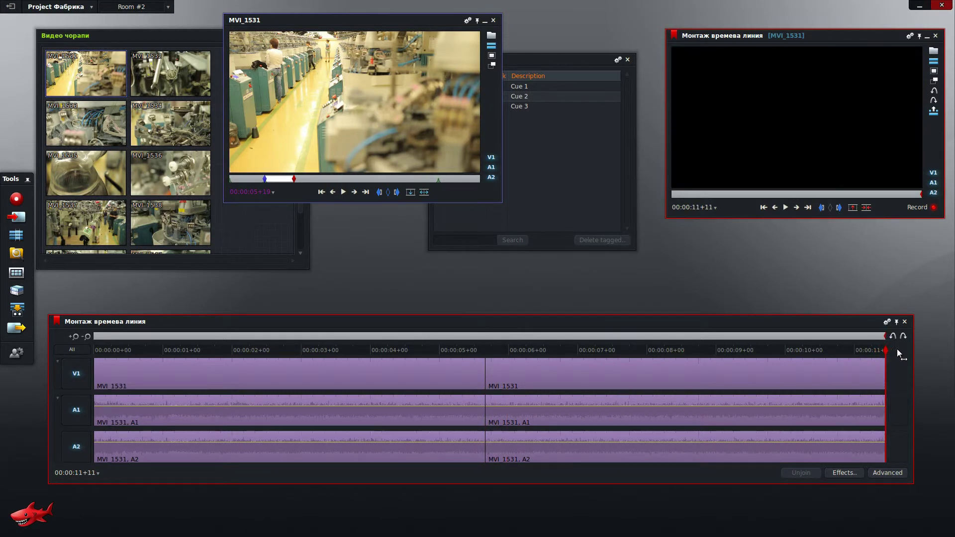
{"action": "mouse_move", "coordinate": [388, 20]}
{"action": "left_mouse_down"}
{"action": "mouse_move", "coordinate": [435, 17]}
{"action": "mouse_move", "coordinate": [388, 23]}
{"action": "left_mouse_up"}
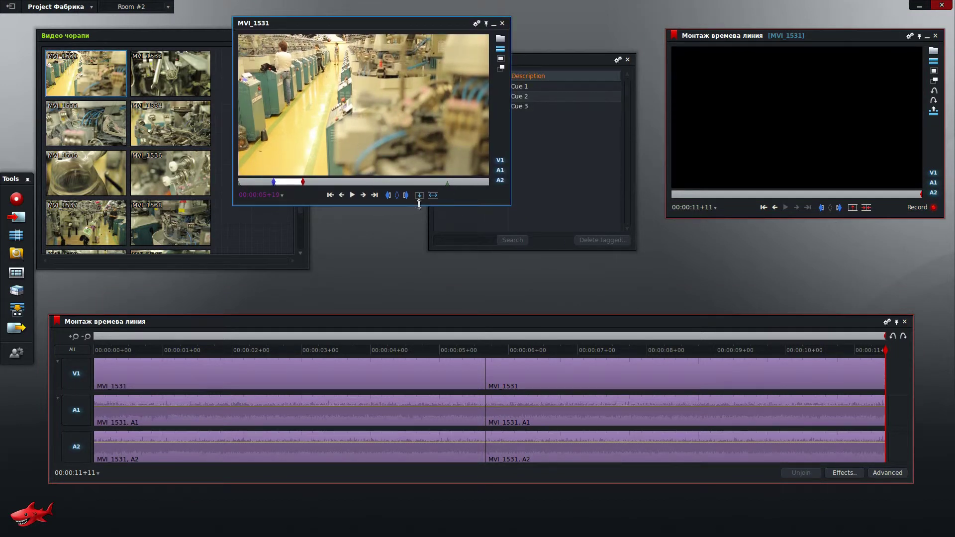
- Uncover the Cues panel, mark MVI_1531 from Cue 3 for about 00:00:04+13, and place only its V1 video at the edit's end
{"action": "left_click_drag", "start_coordinate": [337, 29], "coordinate": [234, 41]}
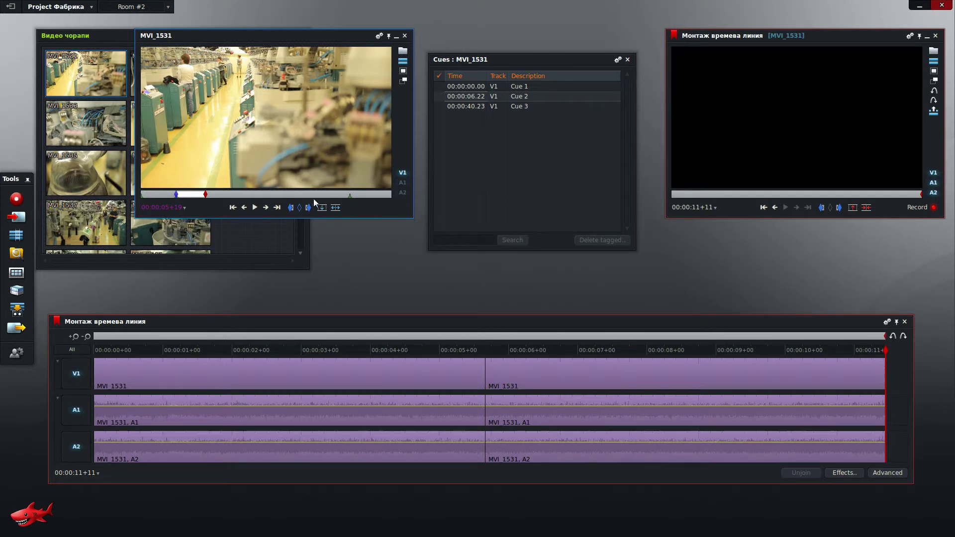
{"action": "left_click", "coordinate": [475, 106]}
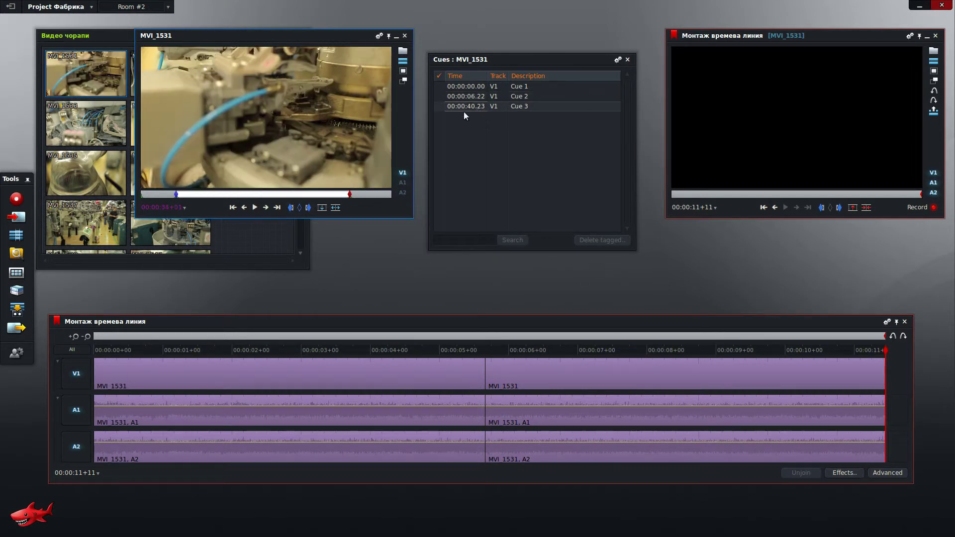
{"action": "left_click", "coordinate": [292, 208]}
{"action": "left_click_drag", "start_coordinate": [353, 194], "coordinate": [373, 198]}
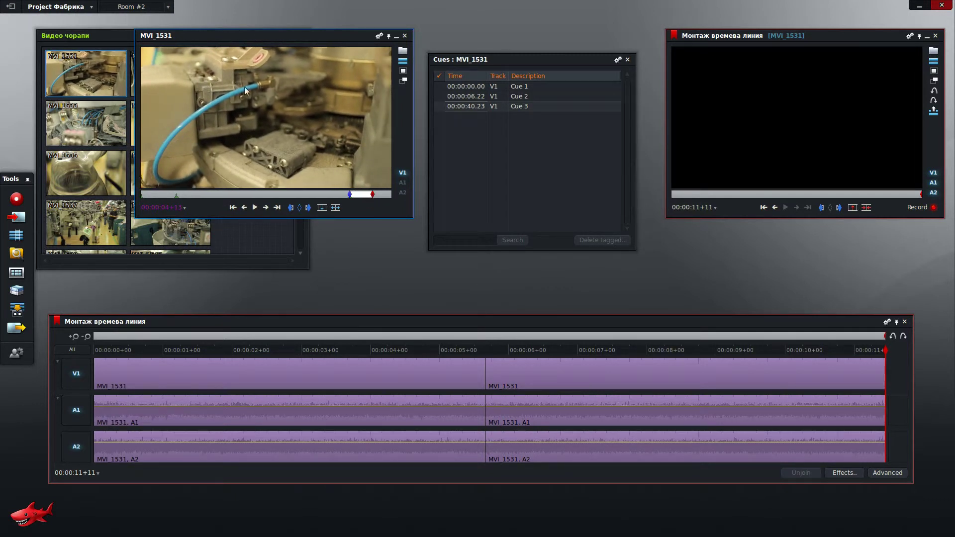
{"action": "left_click", "coordinate": [321, 210]}
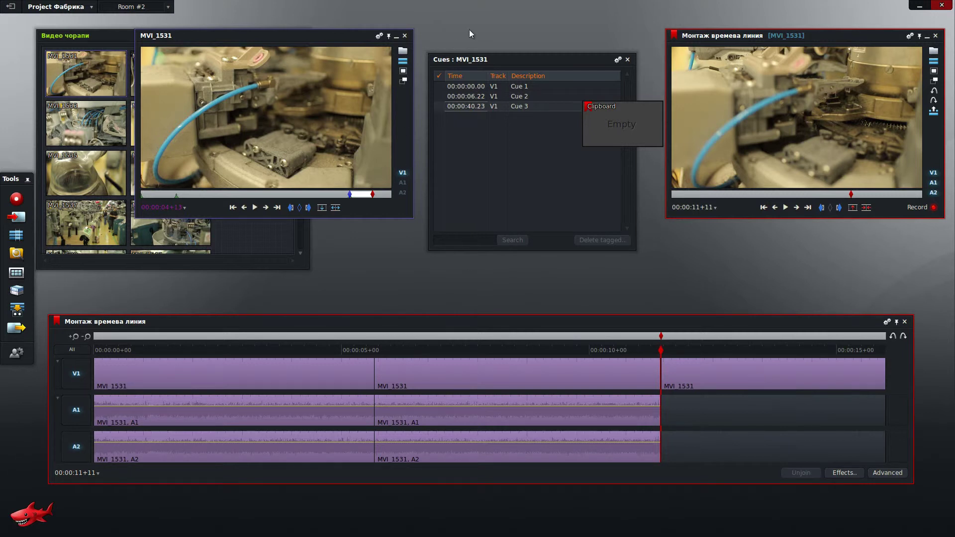
- Replace the open MVI_1531 viewer with clip MVI_1532 from the bin and position it between the bin and the edit viewer
{"action": "left_click", "coordinate": [404, 35]}
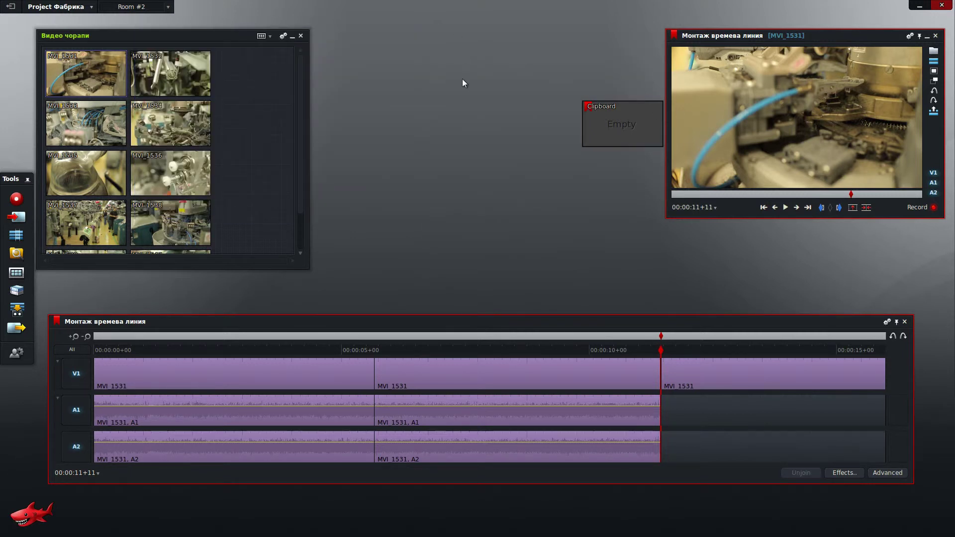
{"action": "double_click", "coordinate": [153, 74]}
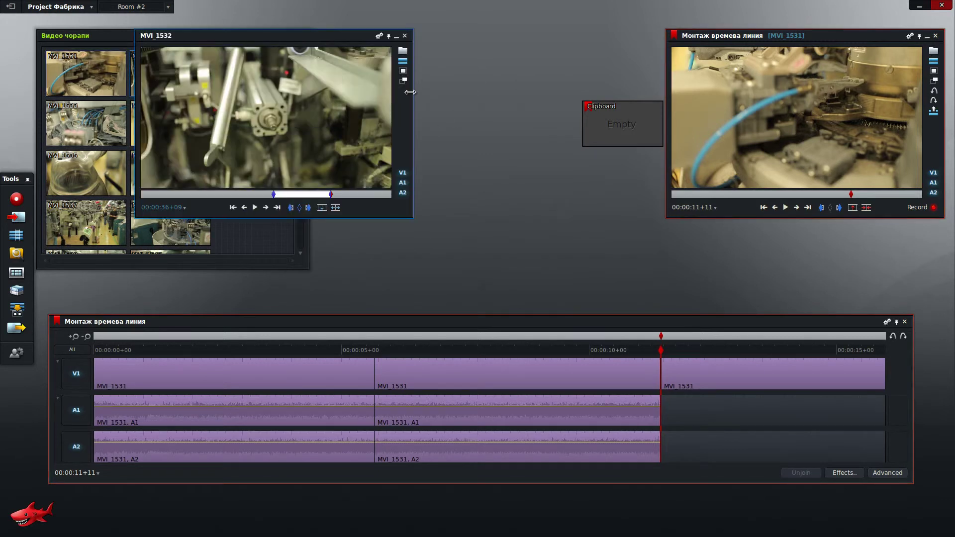
{"action": "left_click_drag", "start_coordinate": [270, 39], "coordinate": [428, 39]}
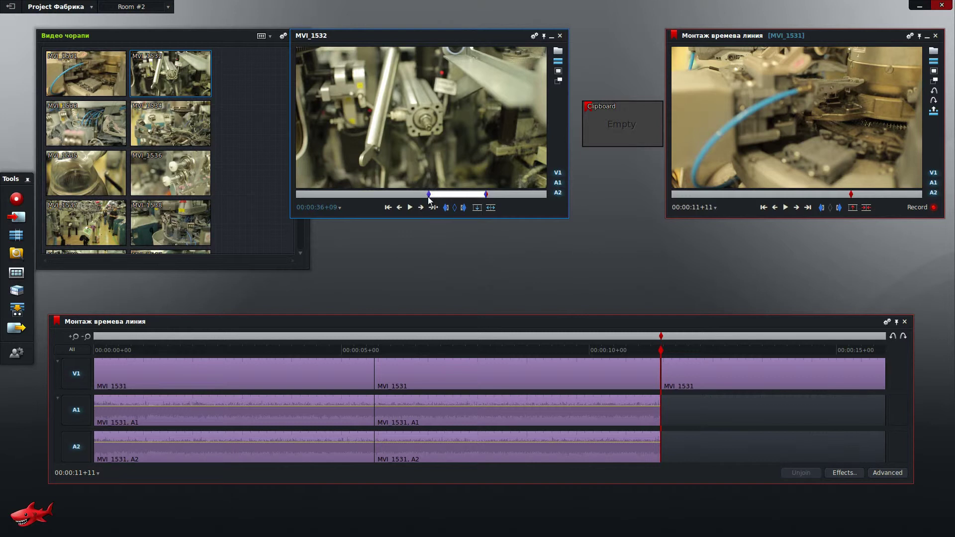
- Play part of MVI_1532's currently marked section, starting from its mark-in point
{"action": "left_click", "coordinate": [388, 207]}
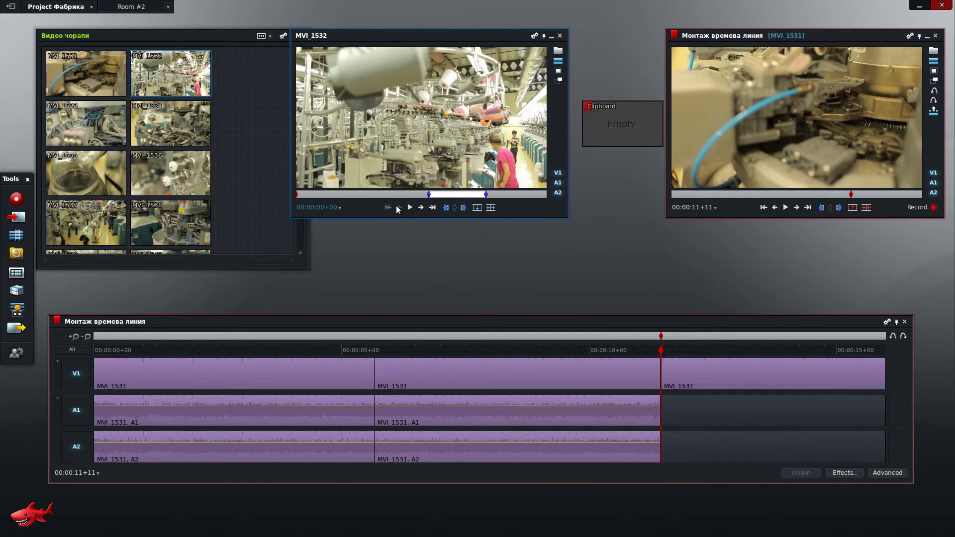
{"action": "left_click", "coordinate": [429, 195]}
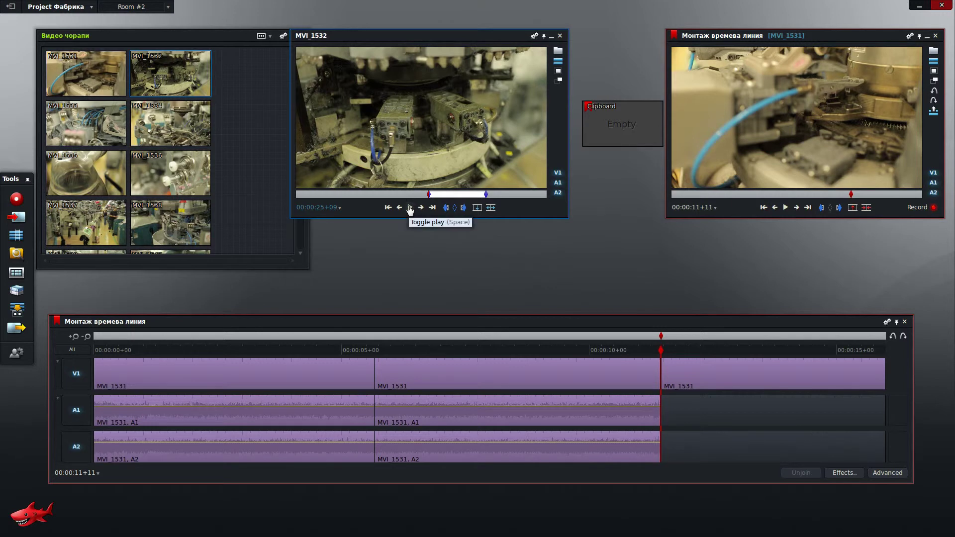
{"action": "left_click", "coordinate": [410, 207]}
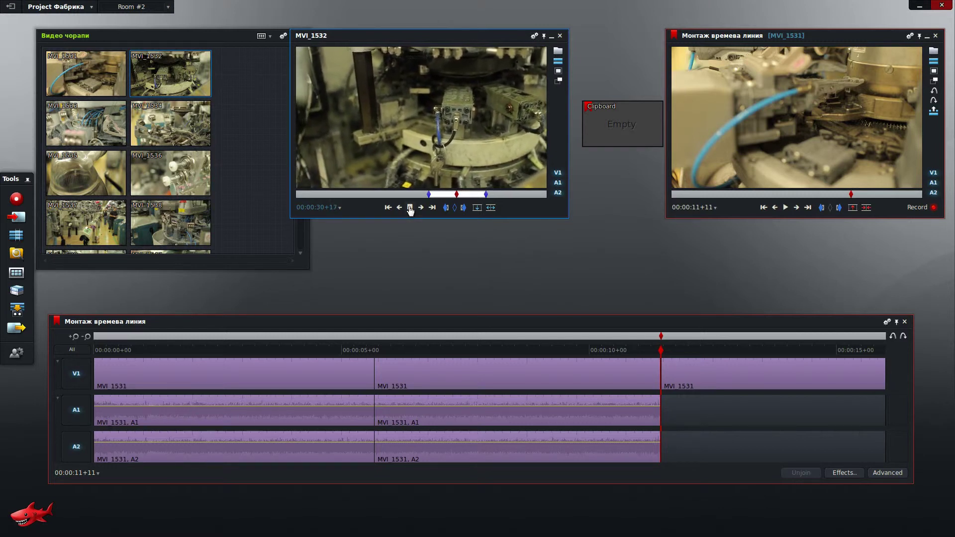
{"action": "left_click", "coordinate": [410, 207]}
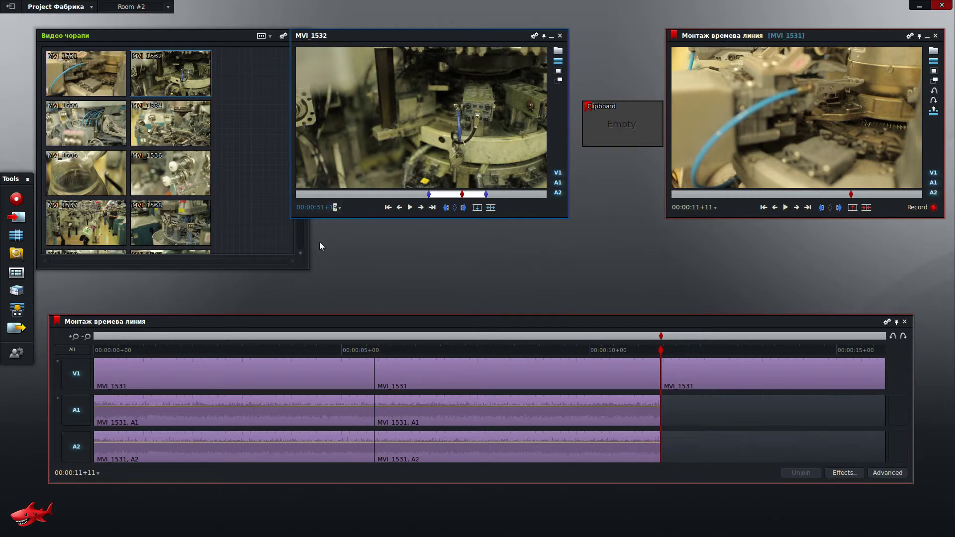
- Switch the MVI_1532 viewer's time label from Primary T/C to Marked duration
{"action": "left_click", "coordinate": [341, 208]}
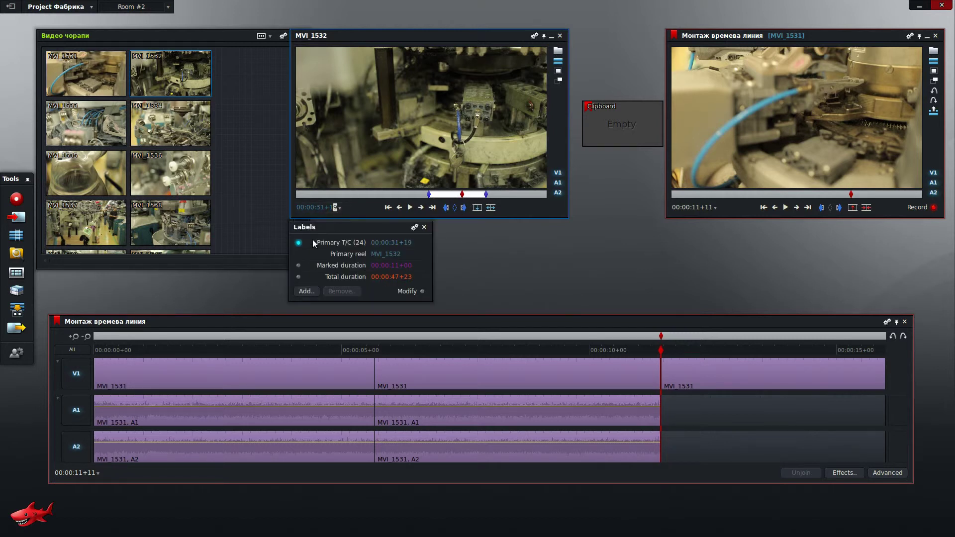
{"action": "left_click", "coordinate": [298, 265]}
{"action": "left_click", "coordinate": [424, 227]}
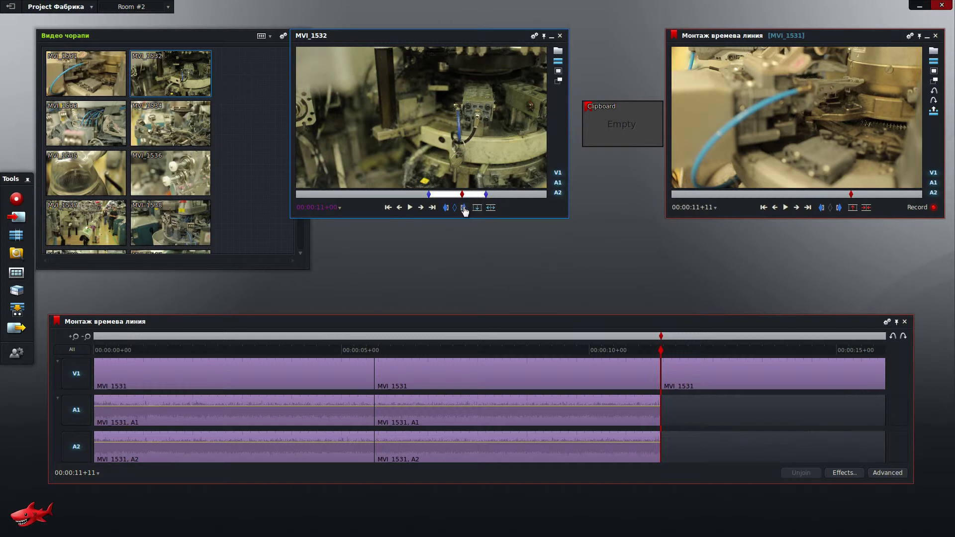
- Clear the existing marks on MVI_1532 and mark a slightly shorter section, about 00:00:08+02 long
{"action": "left_click", "coordinate": [486, 196]}
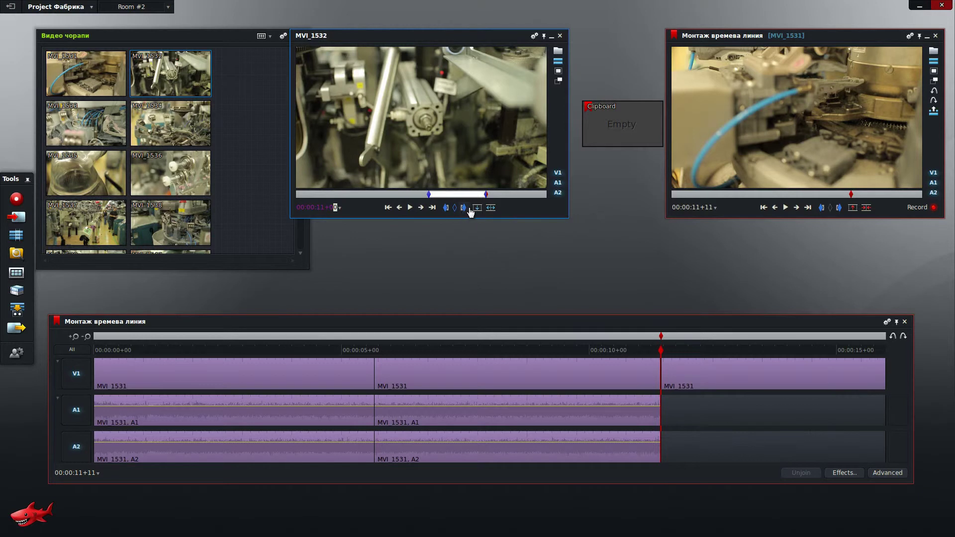
{"action": "left_click", "coordinate": [465, 194]}
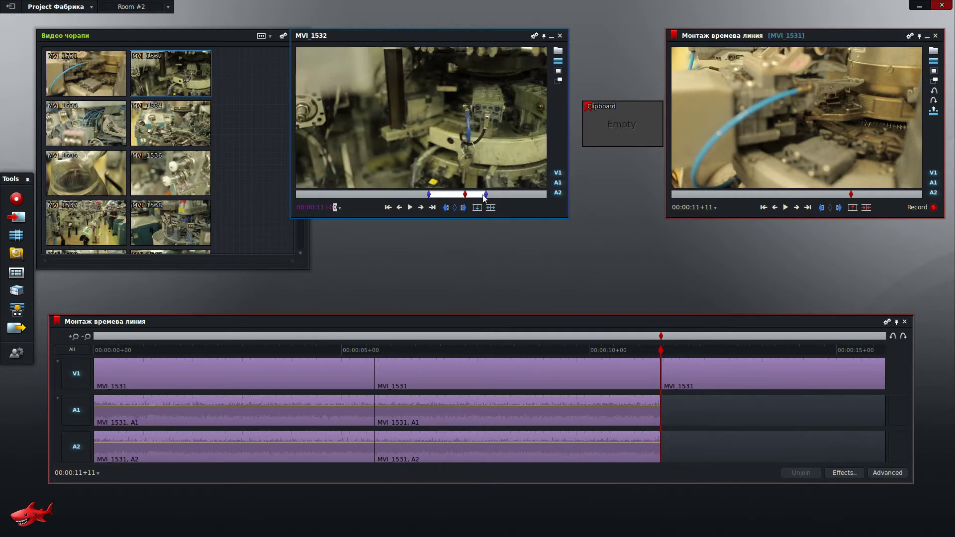
{"action": "left_click_drag", "start_coordinate": [466, 195], "coordinate": [486, 199]}
{"action": "left_click", "coordinate": [454, 207]}
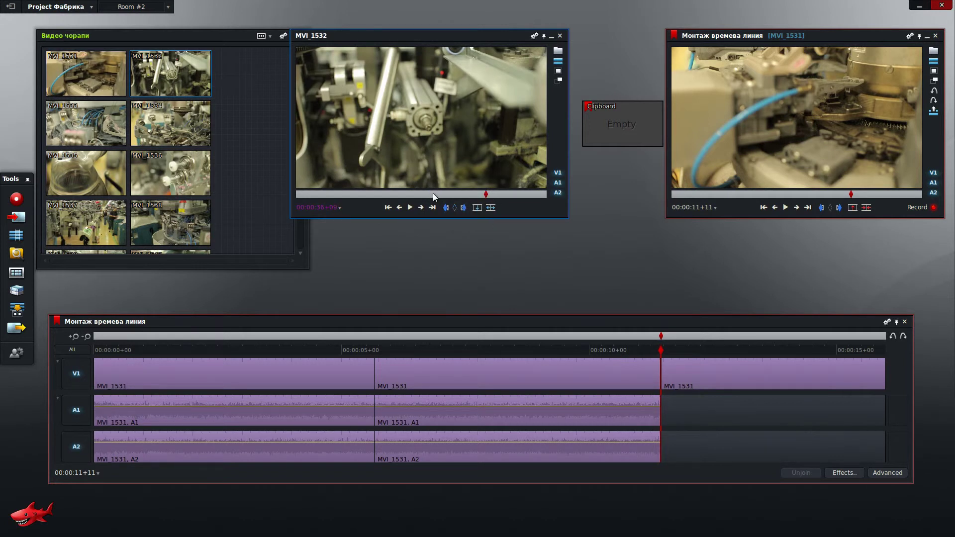
{"action": "left_click", "coordinate": [433, 193]}
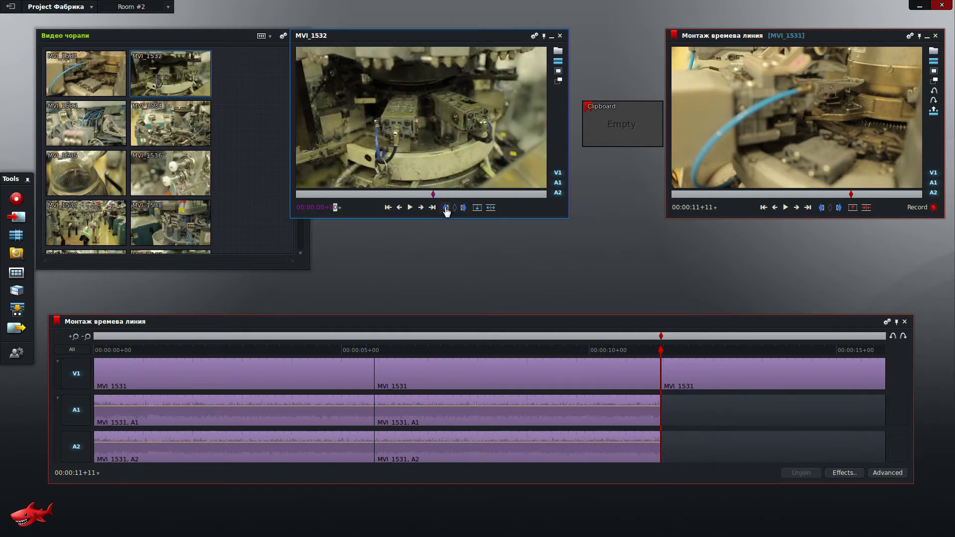
{"action": "key", "text": "i"}
{"action": "left_click", "coordinate": [475, 194]}
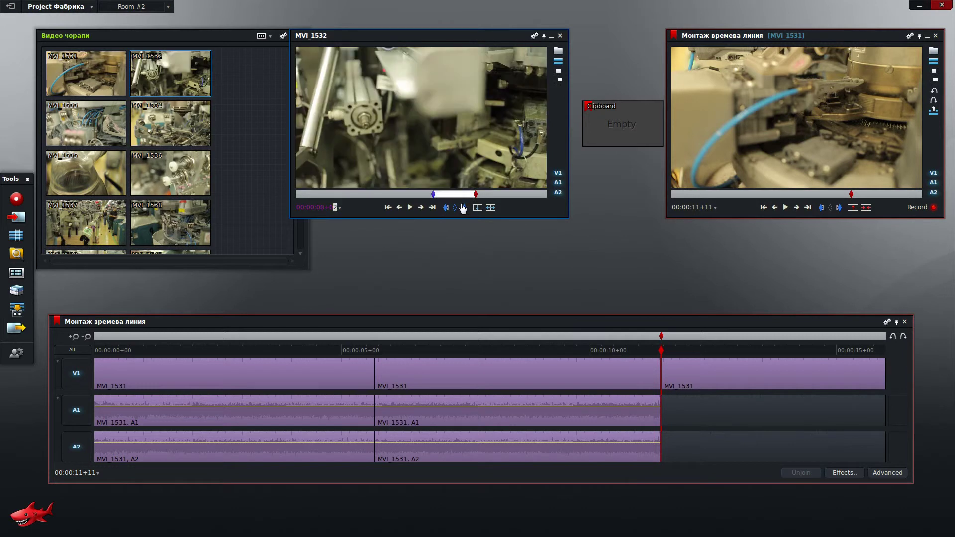
{"action": "left_click", "coordinate": [463, 208]}
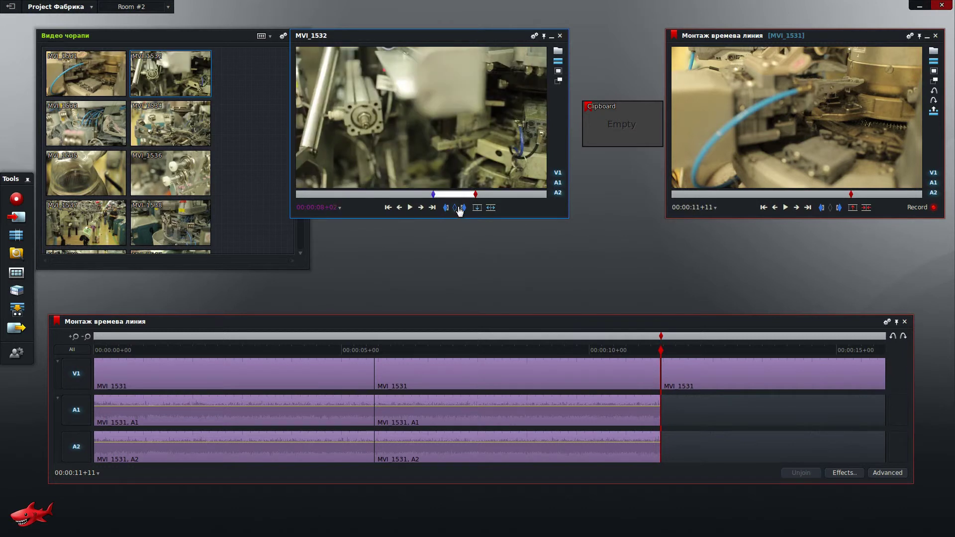
- Place the marked MVI_1532 section at the edit's end, 00:00:16+00, and move the playhead to the new end
{"action": "left_click", "coordinate": [901, 350]}
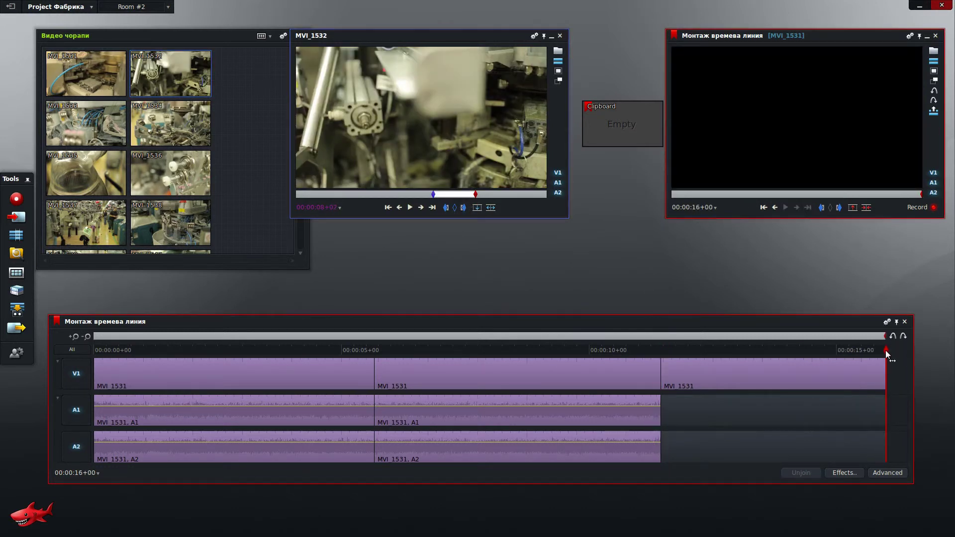
{"action": "left_click", "coordinate": [477, 208]}
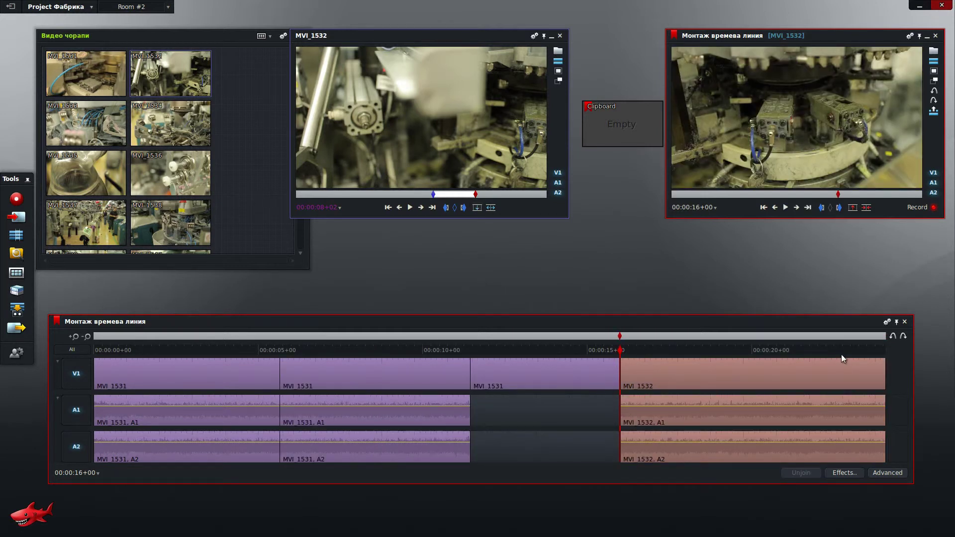
{"action": "key", "text": "End"}
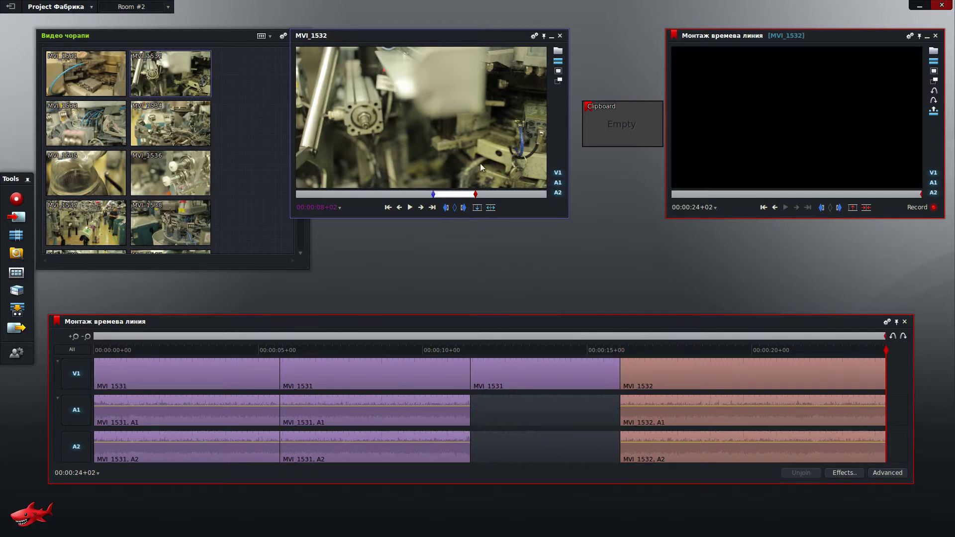
- Replace the MVI_1532 viewer with MVI_1533 and place its marked section at the edit's end, 00:00:24+02
{"action": "left_click", "coordinate": [560, 36]}
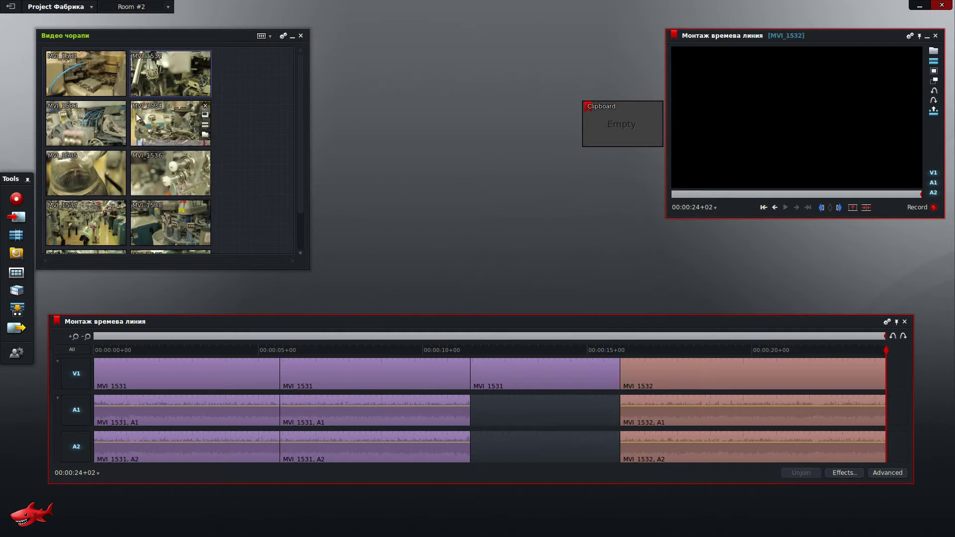
{"action": "double_click", "coordinate": [92, 125]}
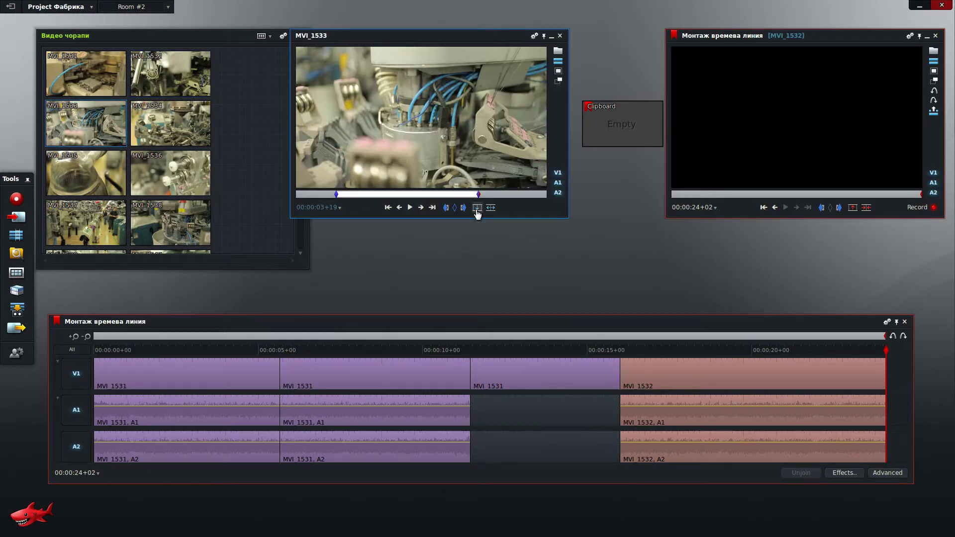
{"action": "left_click", "coordinate": [477, 208]}
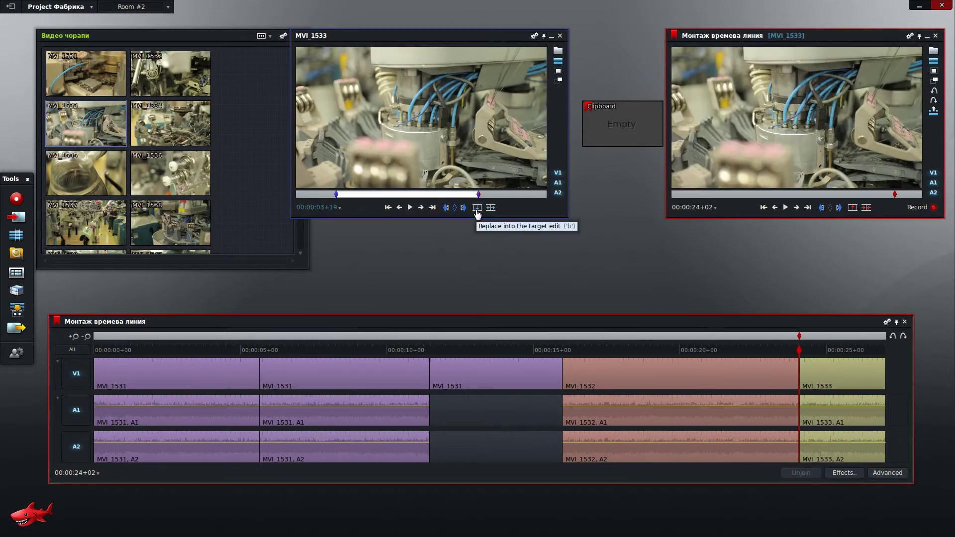
- Replace the MVI_1533 viewer with MVI_1534, set it beside the edit viewer, and place its marked section at 00:00:27+01
{"action": "left_click", "coordinate": [559, 37]}
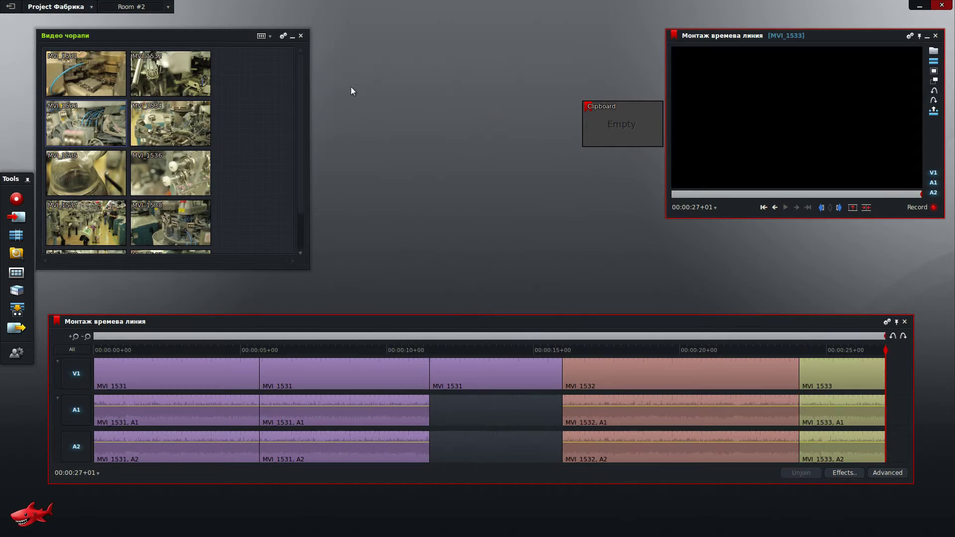
{"action": "double_click", "coordinate": [162, 125]}
{"action": "left_click_drag", "start_coordinate": [443, 37], "coordinate": [511, 37]}
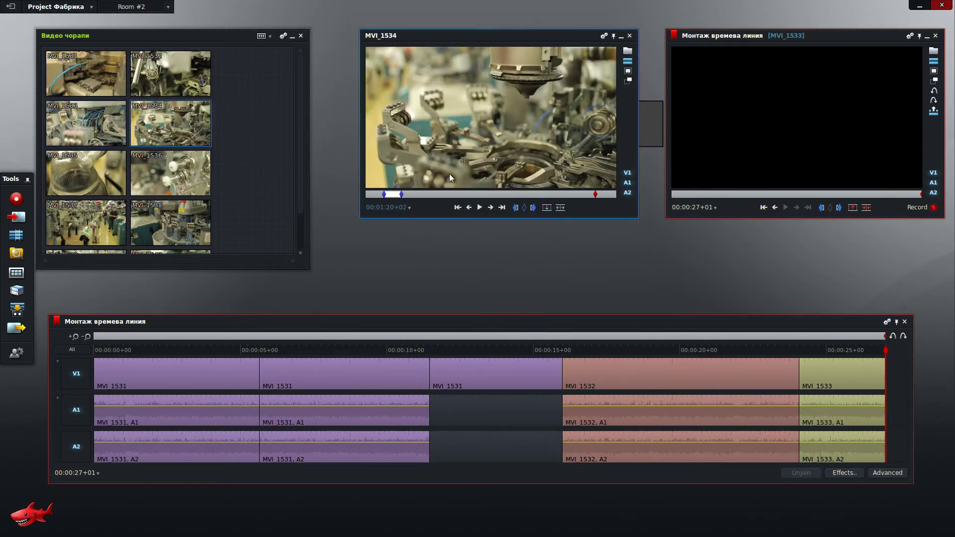
{"action": "left_click", "coordinate": [546, 208]}
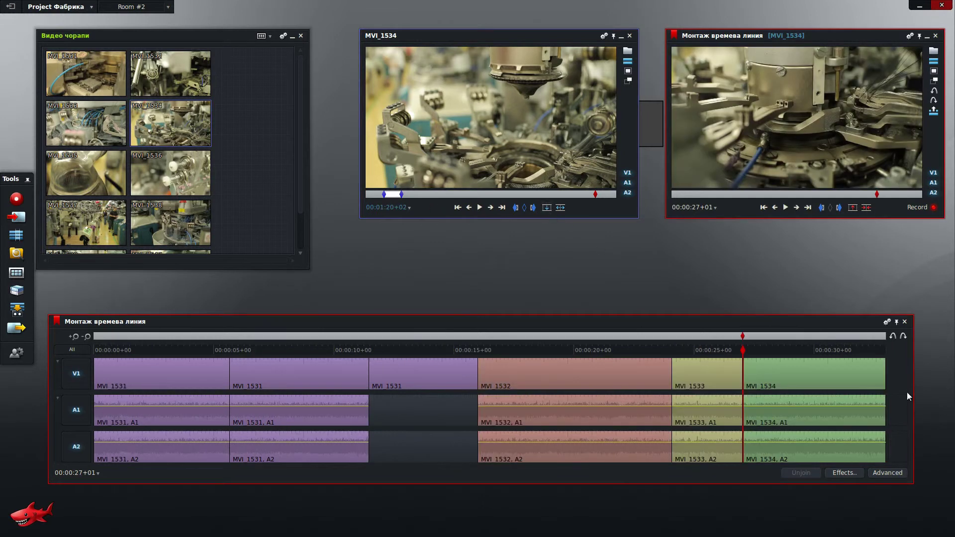
- Load MVI_1535 into the open source viewer and place its marked section at the edit's end, 00:00:33+00
{"action": "key", "text": "End"}
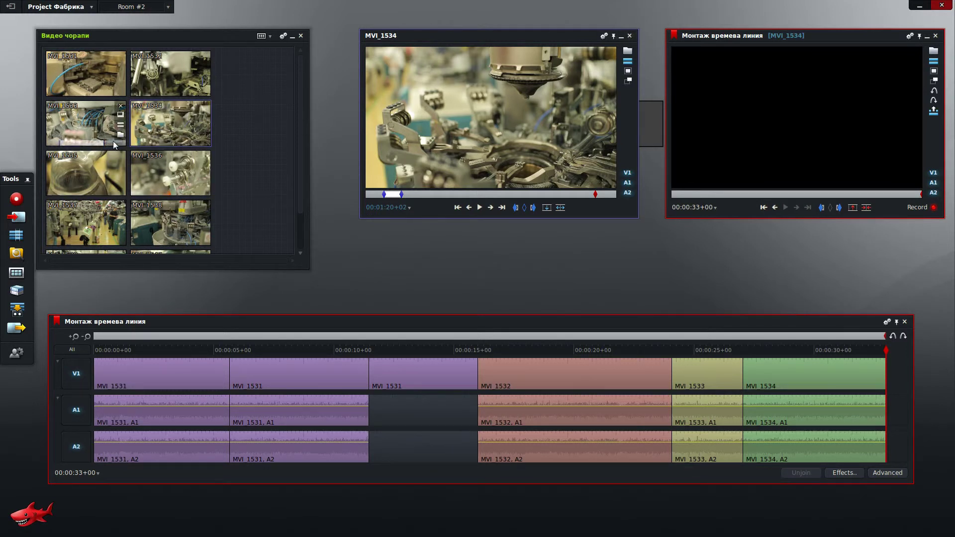
{"action": "mouse_move", "coordinate": [486, 39]}
{"action": "left_mouse_down"}
{"action": "mouse_move", "coordinate": [455, 43]}
{"action": "mouse_move", "coordinate": [489, 42]}
{"action": "left_mouse_up"}
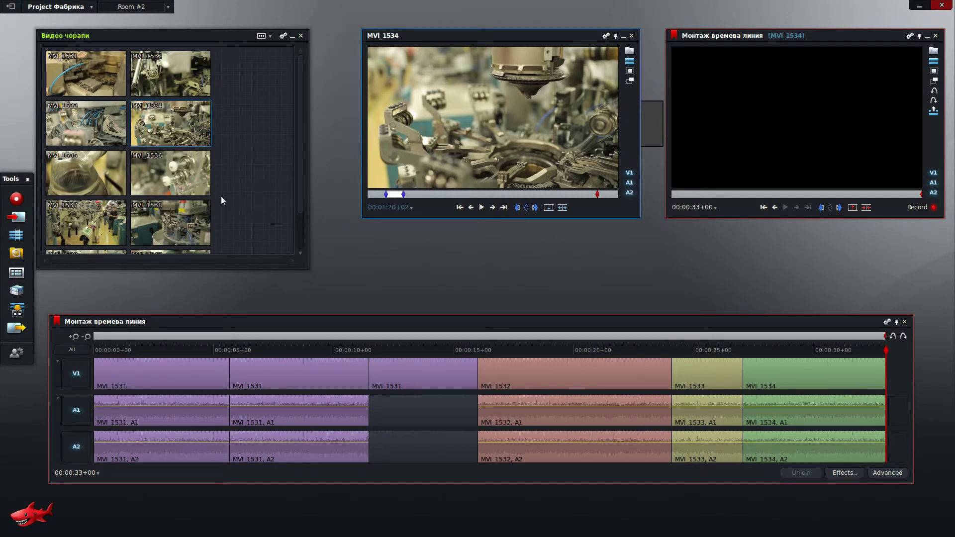
{"action": "left_click", "coordinate": [75, 166]}
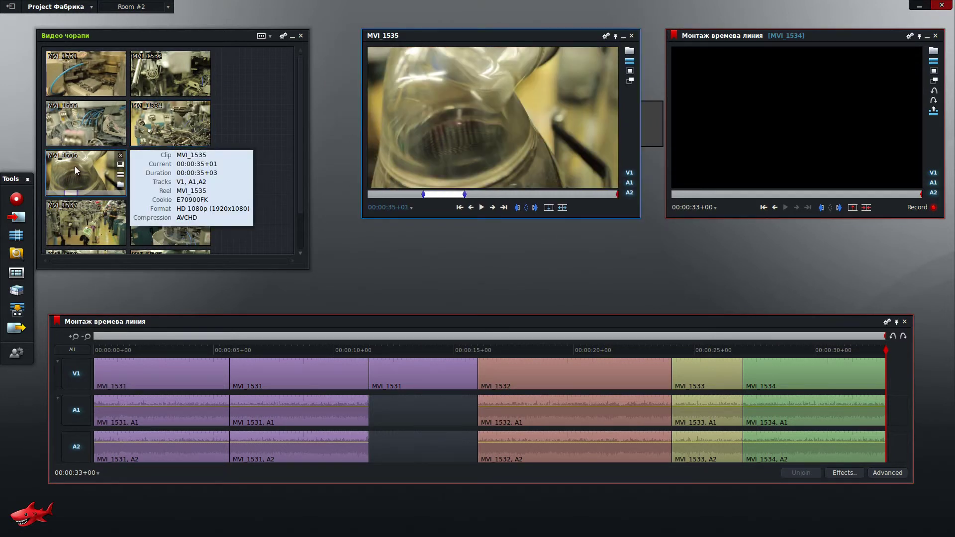
{"action": "left_click", "coordinate": [429, 168]}
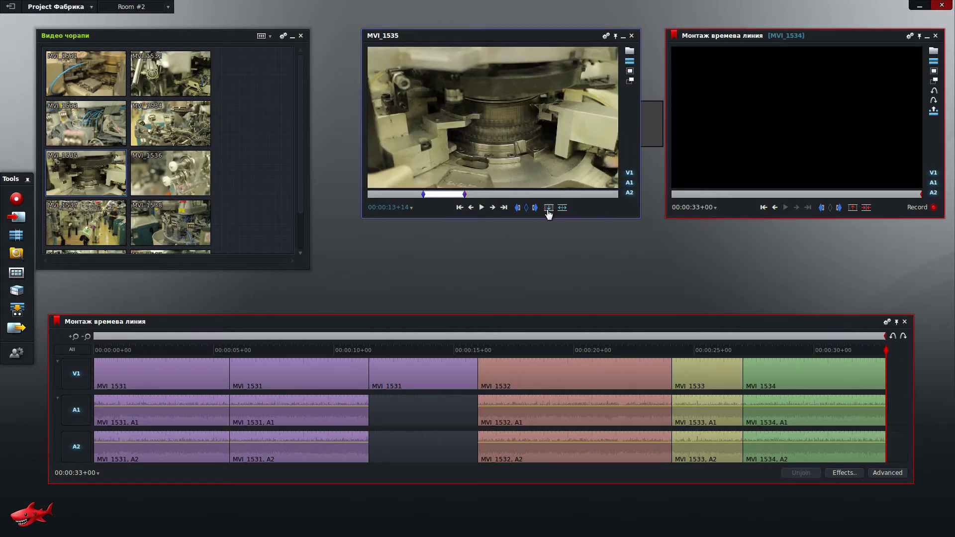
{"action": "left_click", "coordinate": [548, 209]}
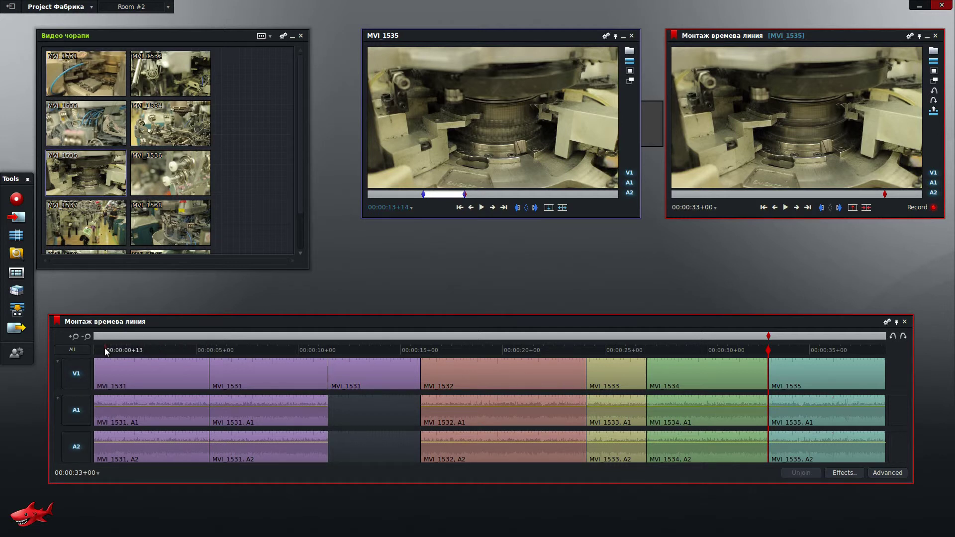
- Load MVI_1536 into the source viewer and place its marked section at the edit's end, 00:00:38+18
{"action": "mouse_move", "coordinate": [106, 352]}
{"action": "left_mouse_down"}
{"action": "mouse_move", "coordinate": [264, 348]}
{"action": "mouse_move", "coordinate": [122, 351]}
{"action": "left_mouse_up"}
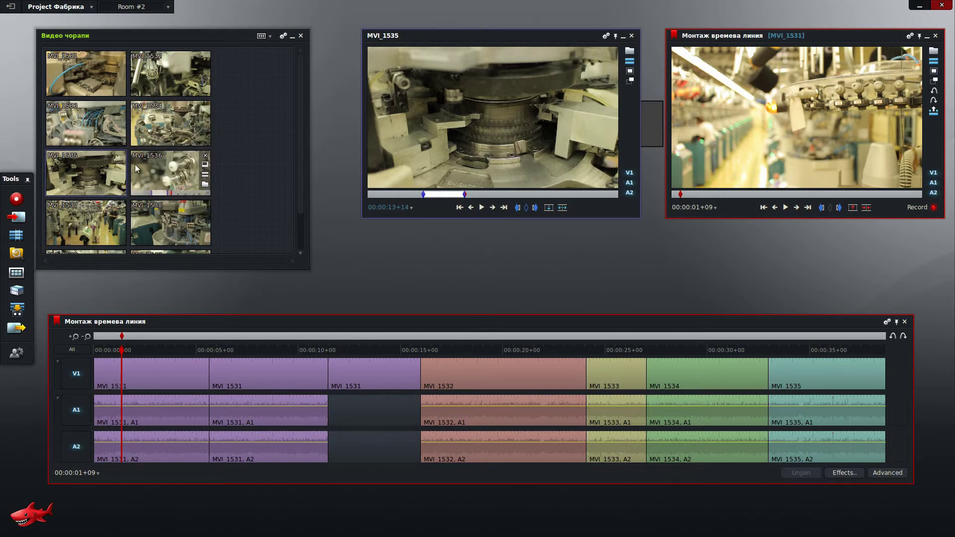
{"action": "mouse_move", "coordinate": [85, 161]}
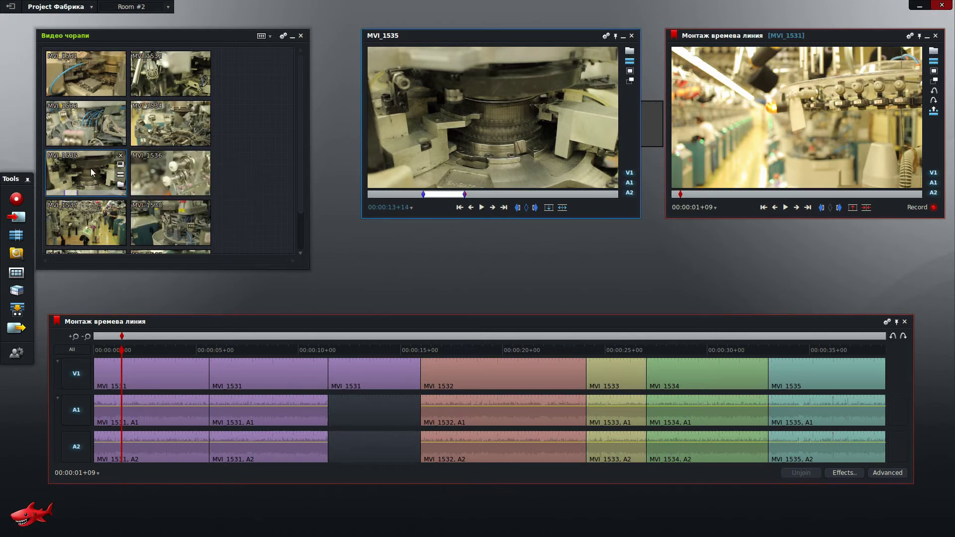
{"action": "left_click", "coordinate": [183, 173]}
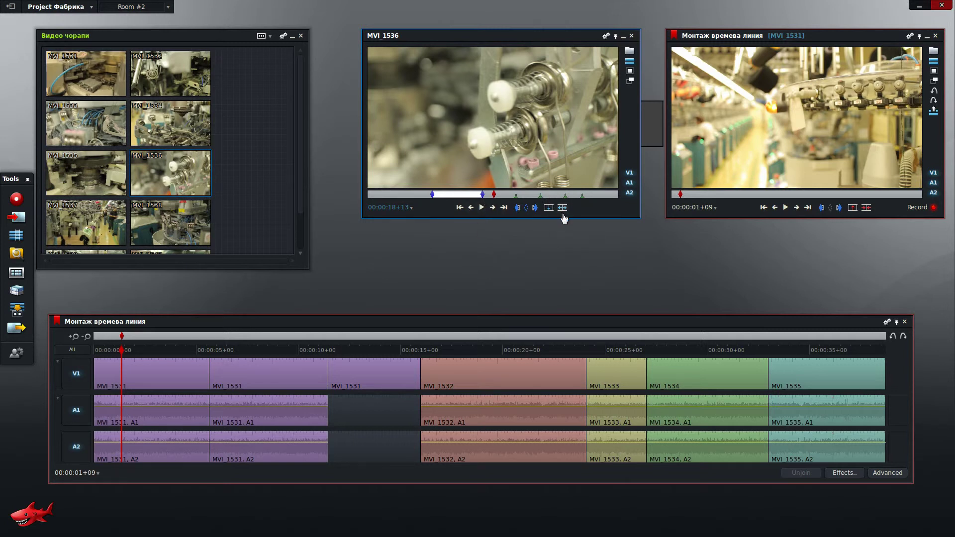
{"action": "key", "text": "End"}
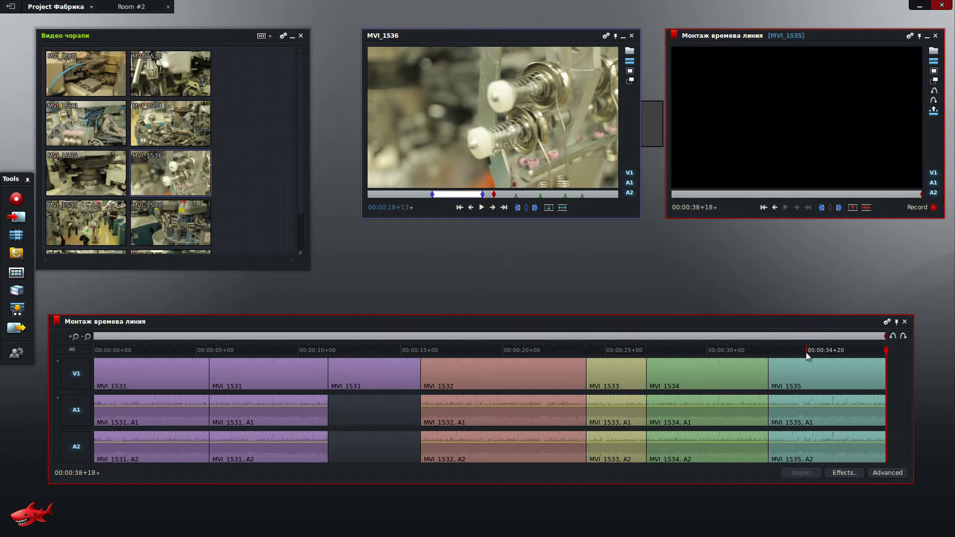
{"action": "left_click", "coordinate": [548, 207]}
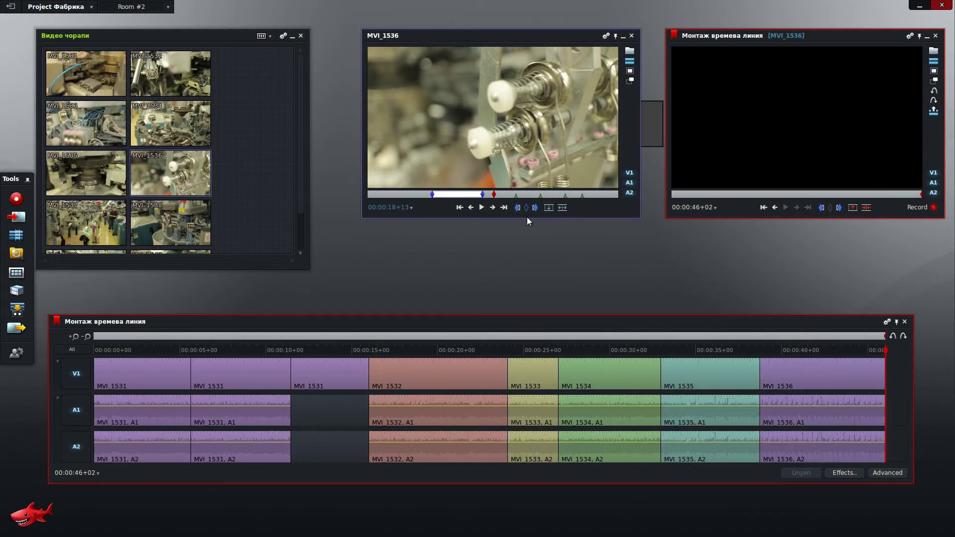
- Load MVI_1537, insert its marked section at the edit's end, 00:00:46+02, and shift the source viewer slightly closer to the bin
{"action": "mouse_move", "coordinate": [159, 172]}
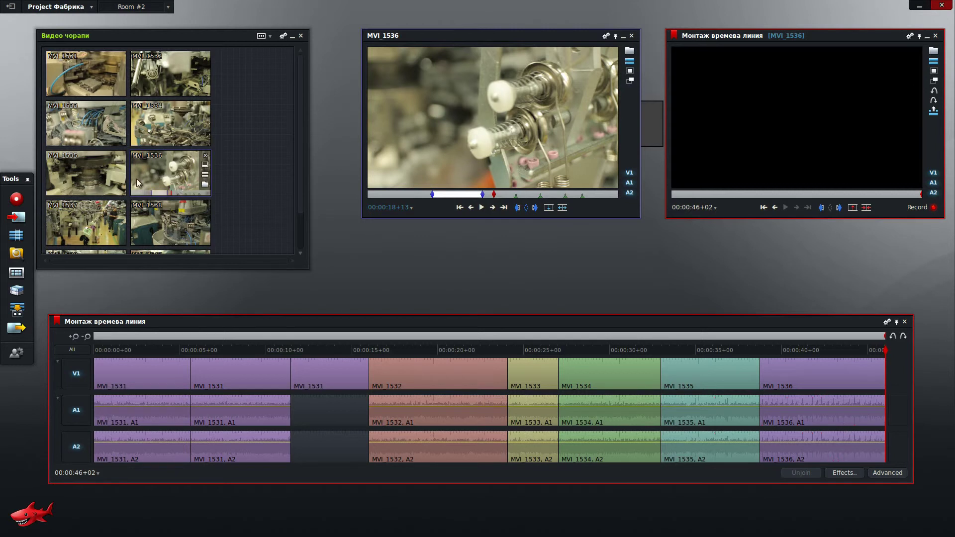
{"action": "mouse_move", "coordinate": [112, 203]}
{"action": "left_click", "coordinate": [91, 218]}
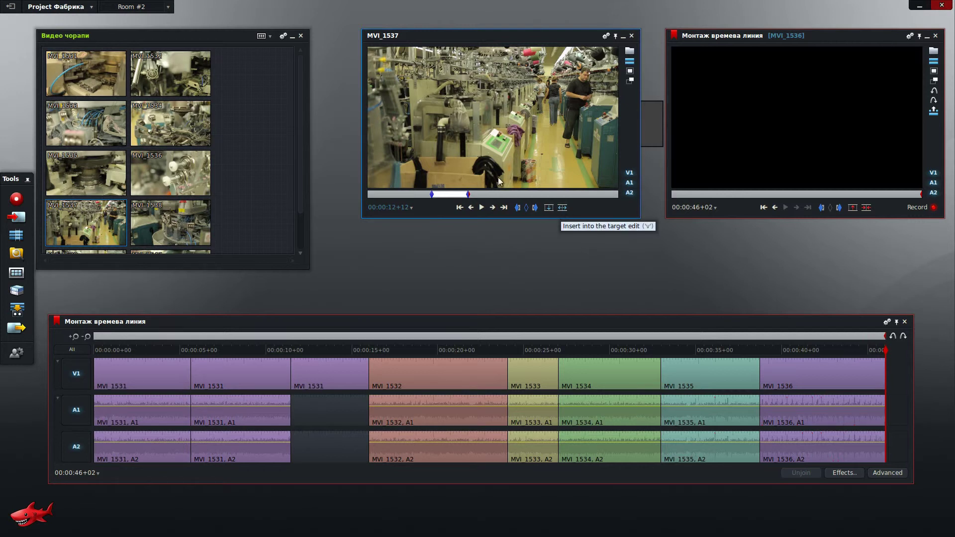
{"action": "left_click", "coordinate": [562, 210]}
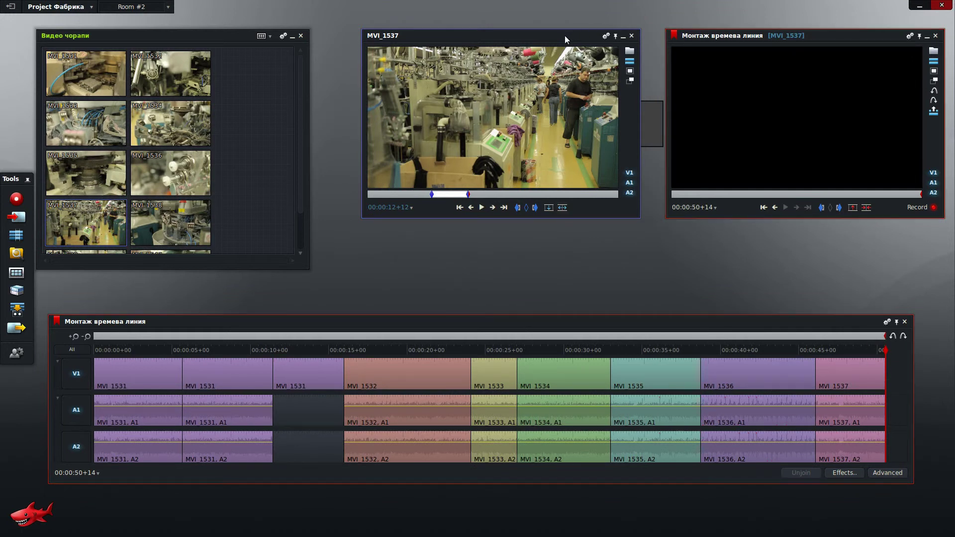
{"action": "left_click_drag", "start_coordinate": [565, 35], "coordinate": [543, 23]}
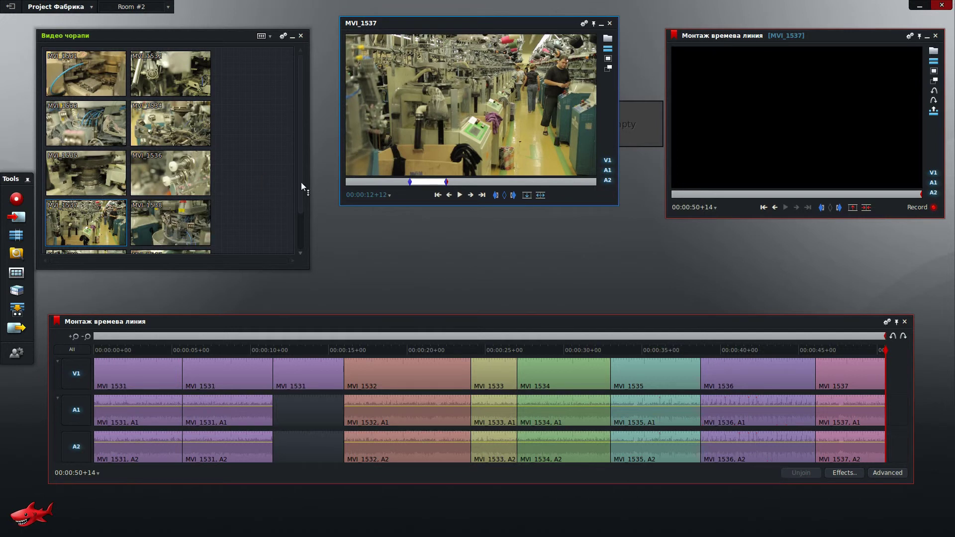
- Load MVI_1538 into the source viewer, try placing a short marked section at 00:00:50+14, and undo that placement
{"action": "left_click_drag", "start_coordinate": [300, 182], "coordinate": [302, 219]}
{"action": "double_click", "coordinate": [154, 188]}
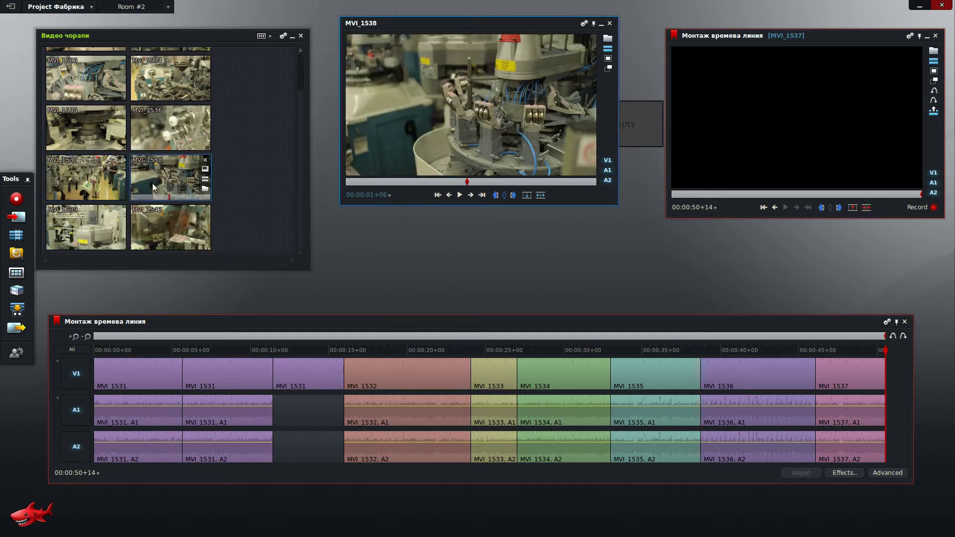
{"action": "mouse_move", "coordinate": [481, 184]}
{"action": "left_mouse_down"}
{"action": "mouse_move", "coordinate": [547, 184]}
{"action": "mouse_move", "coordinate": [471, 183]}
{"action": "left_mouse_up"}
{"action": "left_click", "coordinate": [495, 195]}
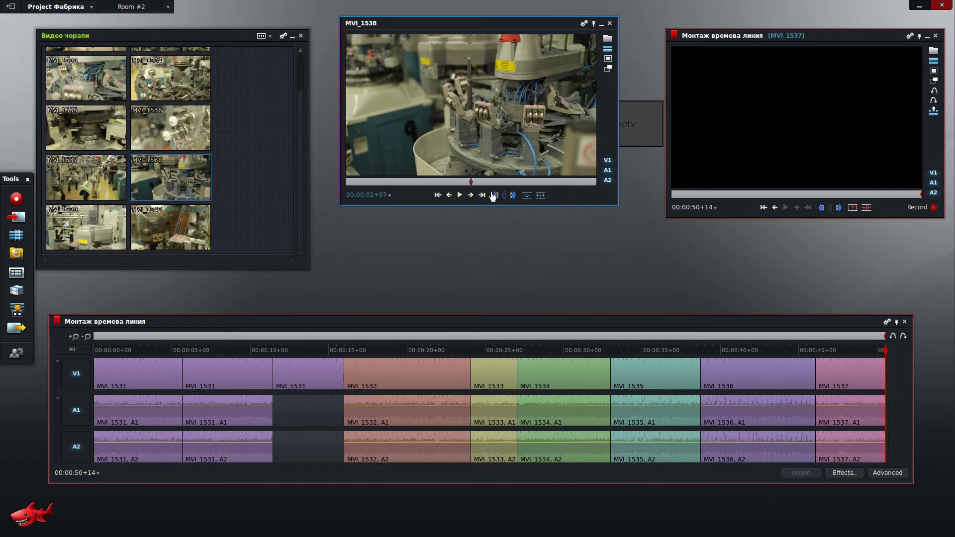
{"action": "left_click", "coordinate": [515, 182]}
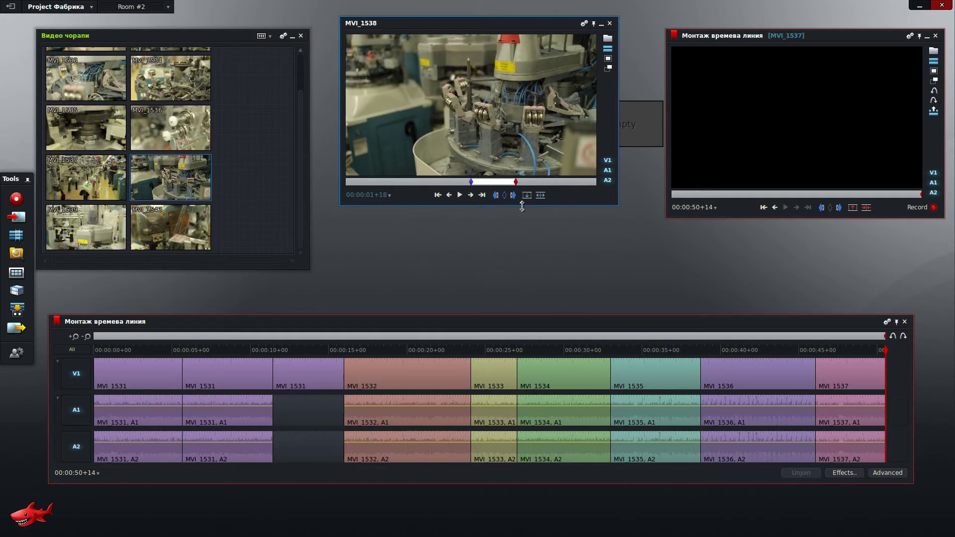
{"action": "left_click", "coordinate": [527, 195]}
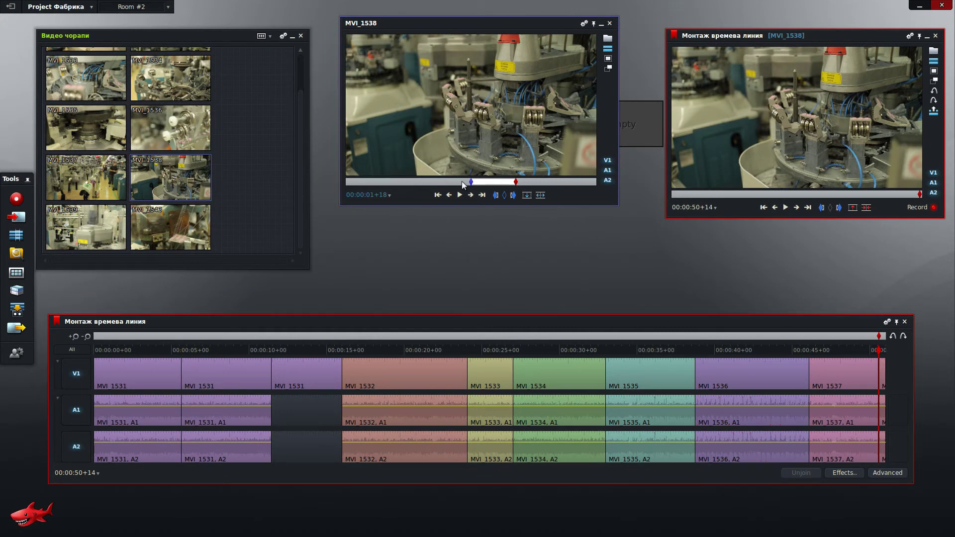
{"action": "left_click", "coordinate": [892, 336]}
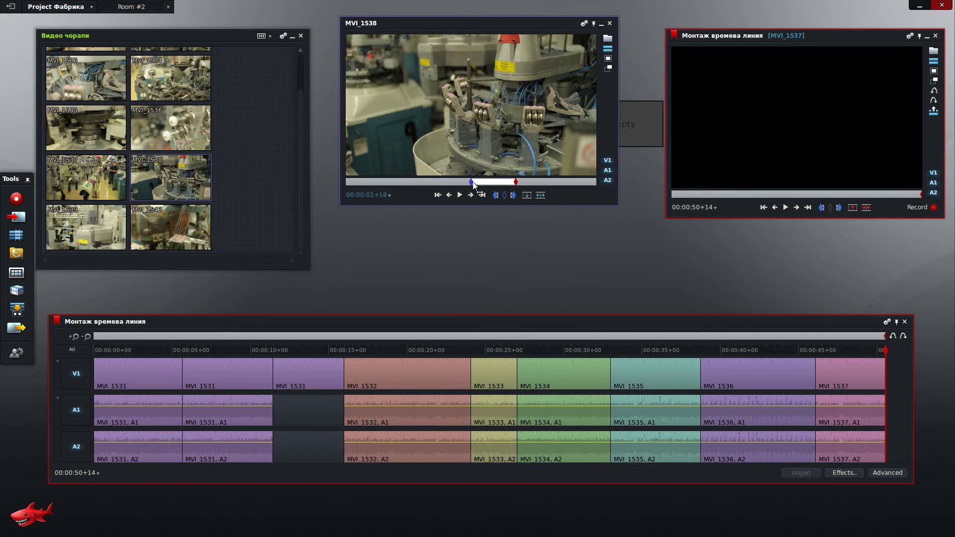
- Extend MVI_1538's marked section to run from 00:00:00+22 to 00:00:01+23 and show the marked duration in the source viewer
{"action": "mouse_move", "coordinate": [470, 182]}
{"action": "left_mouse_down"}
{"action": "mouse_move", "coordinate": [428, 182]}
{"action": "mouse_move", "coordinate": [436, 185]}
{"action": "left_mouse_up"}
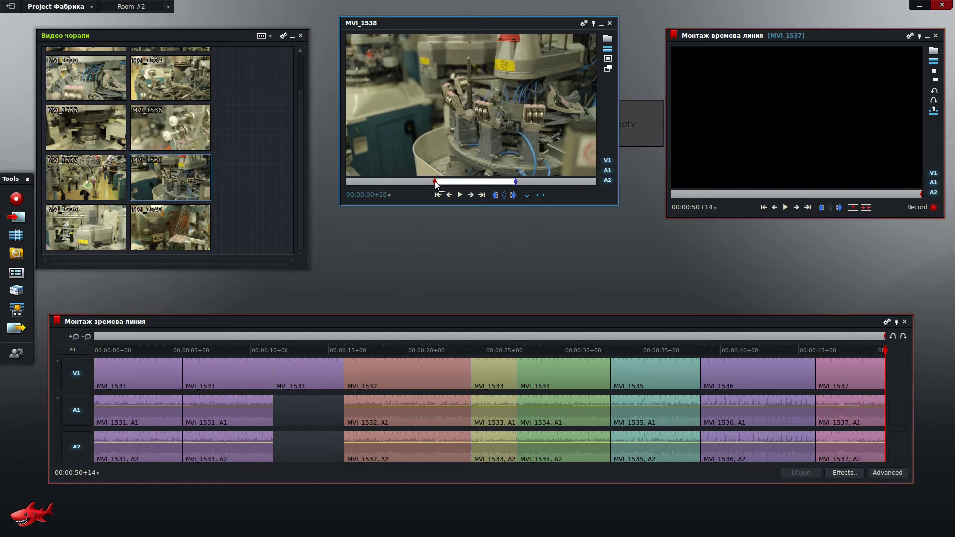
{"action": "left_click_drag", "start_coordinate": [514, 182], "coordinate": [537, 181]}
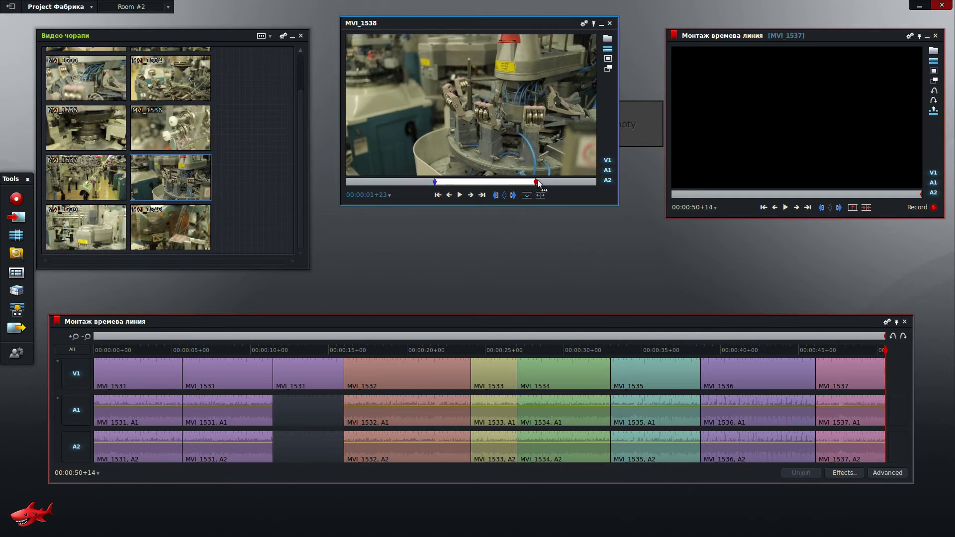
{"action": "left_click", "coordinate": [389, 195]}
{"action": "left_click", "coordinate": [348, 253]}
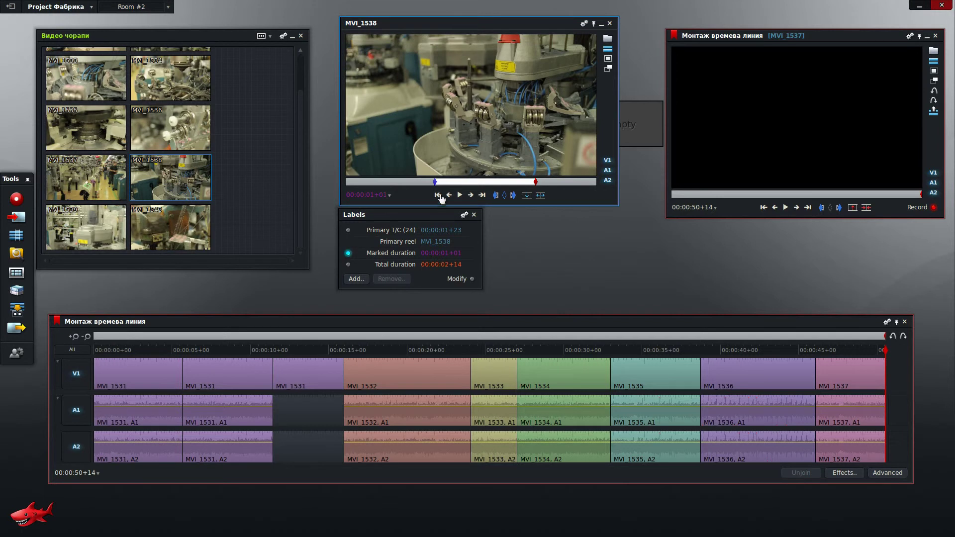
- Widen MVI_1538's marks to 00:00:00+06 and 00:00:02+02, place the section at 00:00:50+14, and close the label options
{"action": "left_click_drag", "start_coordinate": [436, 183], "coordinate": [359, 183]}
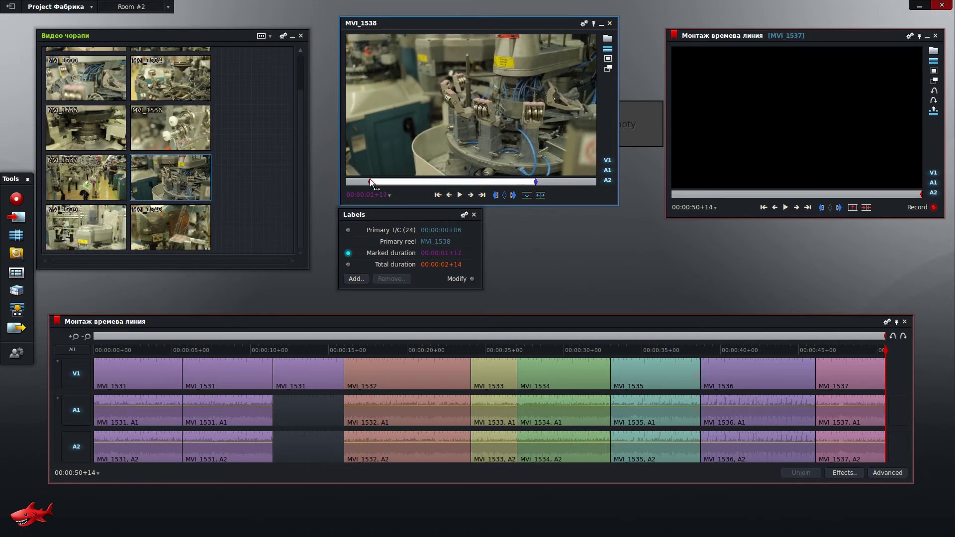
{"action": "left_click_drag", "start_coordinate": [538, 182], "coordinate": [542, 184]}
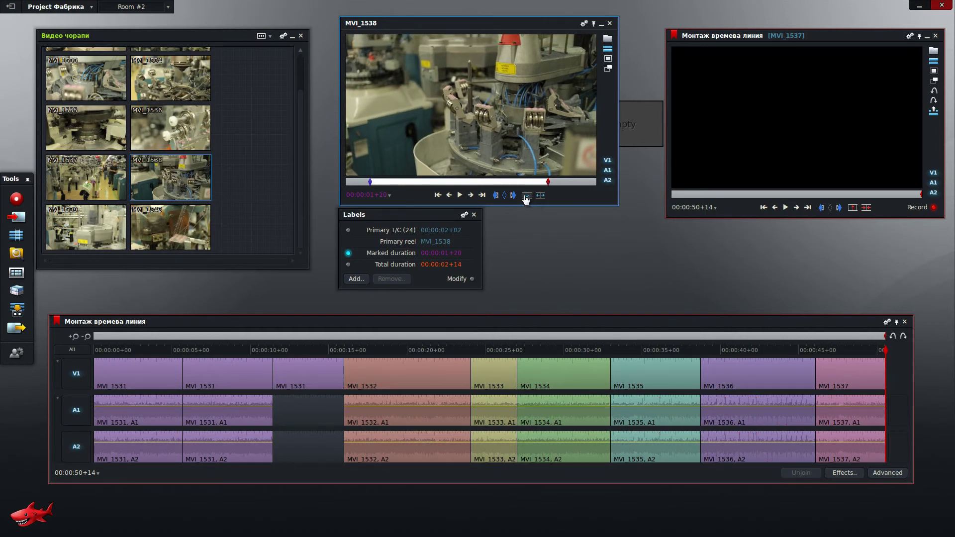
{"action": "left_click", "coordinate": [539, 196]}
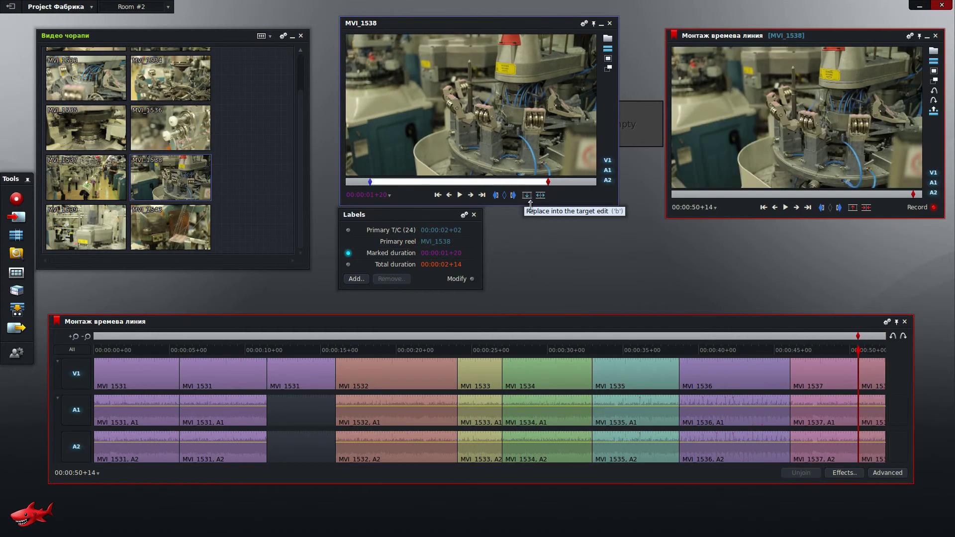
{"action": "left_click", "coordinate": [474, 214]}
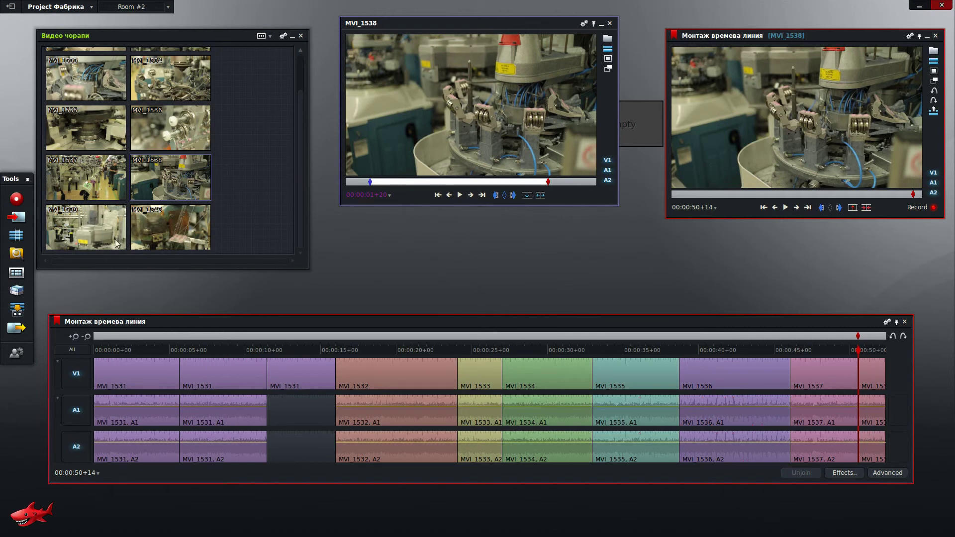
- Load MVI_1539 into the source viewer and place its marked section at the edit's end, 00:00:52+10
{"action": "left_click", "coordinate": [116, 243]}
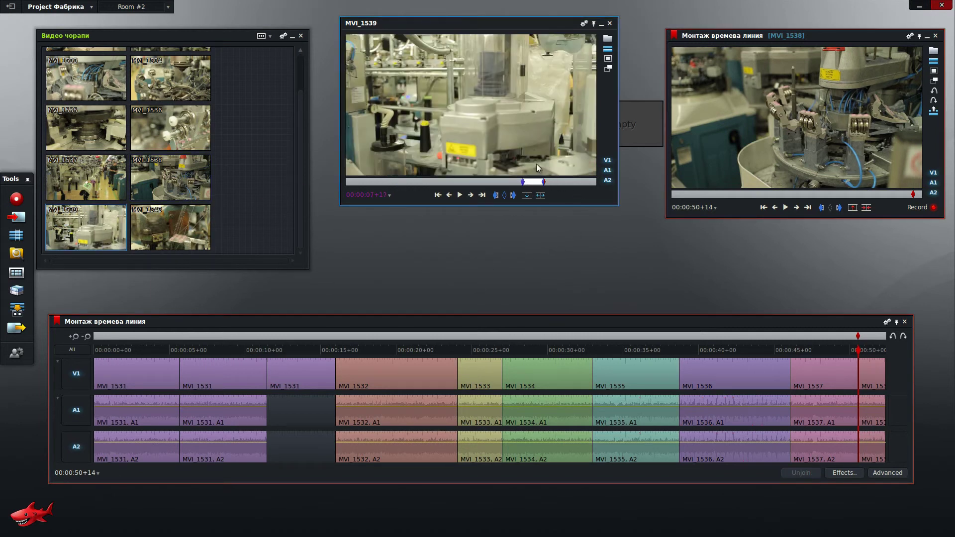
{"action": "left_click", "coordinate": [526, 196]}
{"action": "left_click_drag", "start_coordinate": [861, 354], "coordinate": [891, 353]}
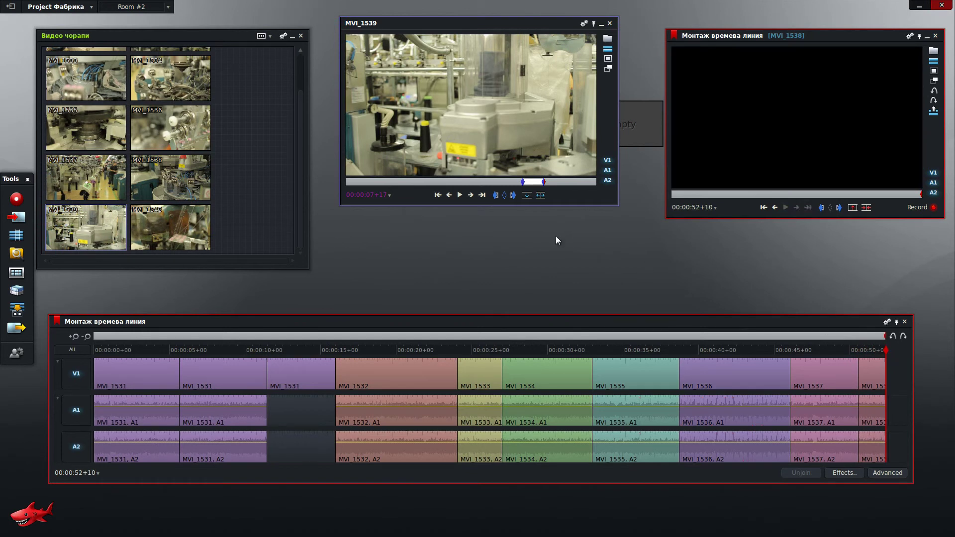
{"action": "left_click", "coordinate": [527, 196]}
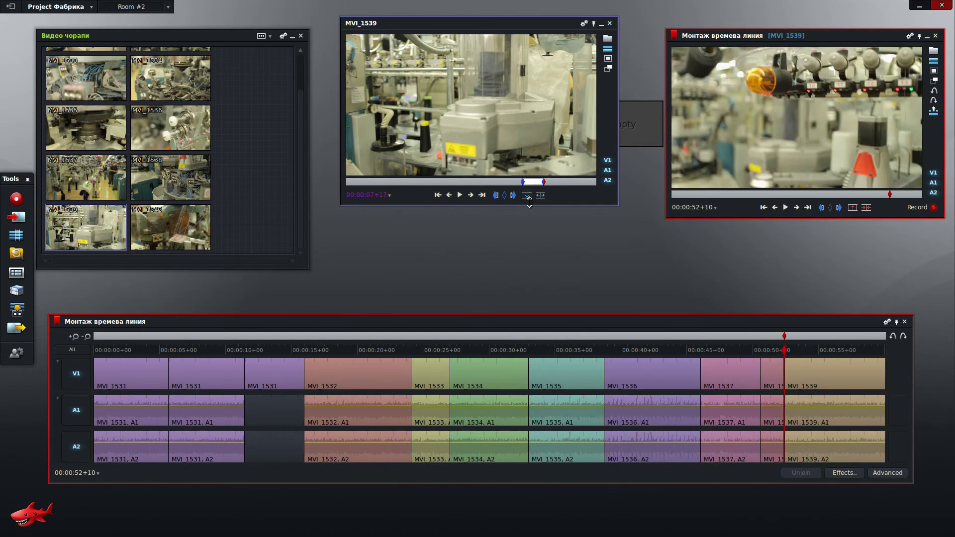
- Load MVI_1543 into the source viewer and place its marked section at the edit's end, 00:01:00+03
{"action": "double_click", "coordinate": [149, 230]}
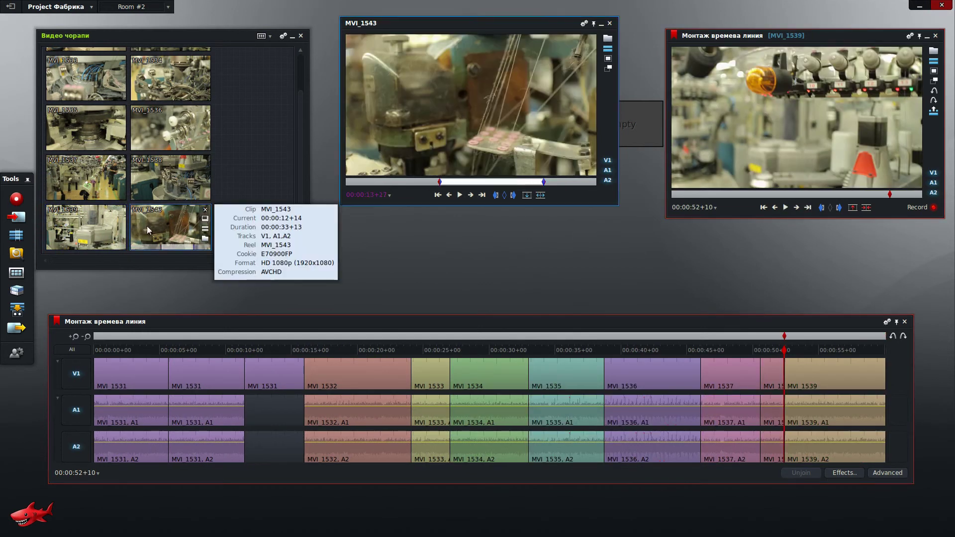
{"action": "left_click_drag", "start_coordinate": [454, 182], "coordinate": [492, 183]}
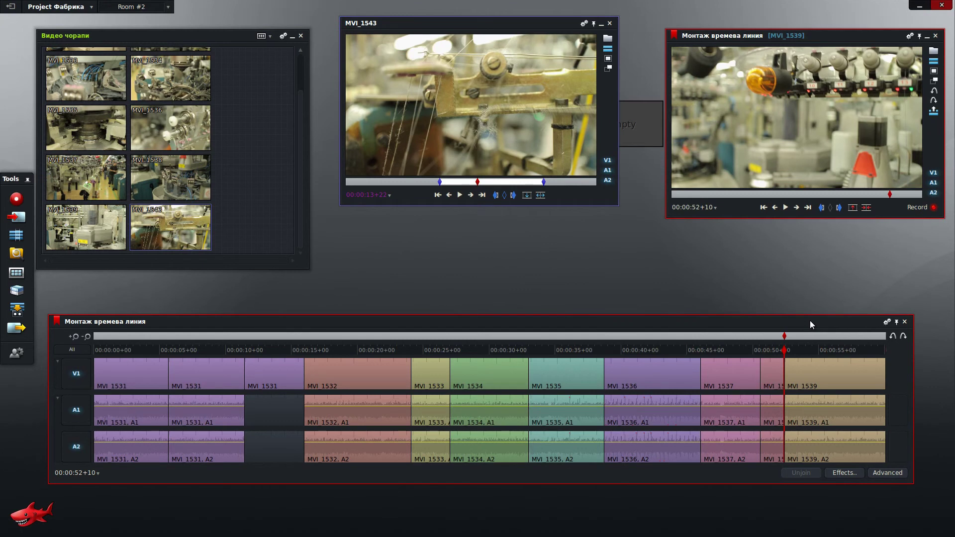
{"action": "key", "text": "End"}
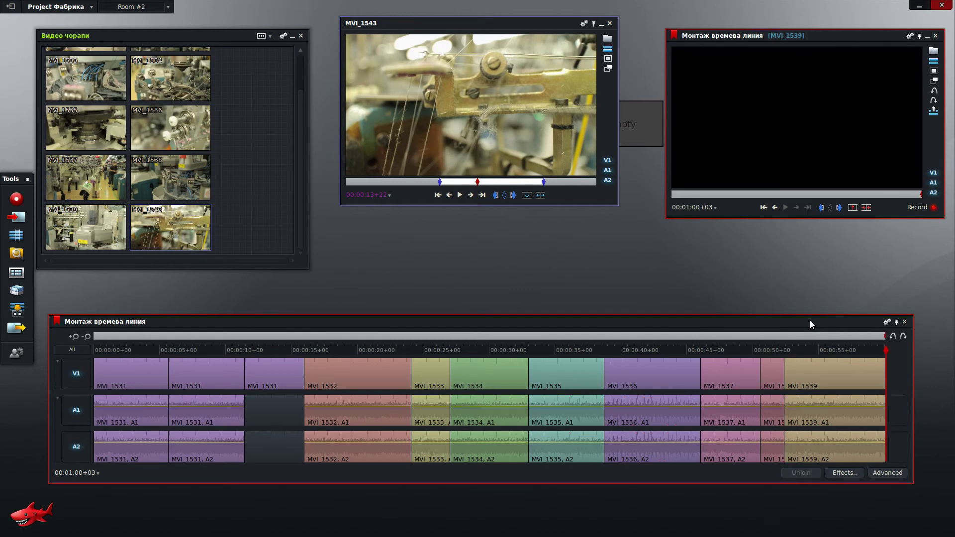
{"action": "left_click", "coordinate": [526, 195]}
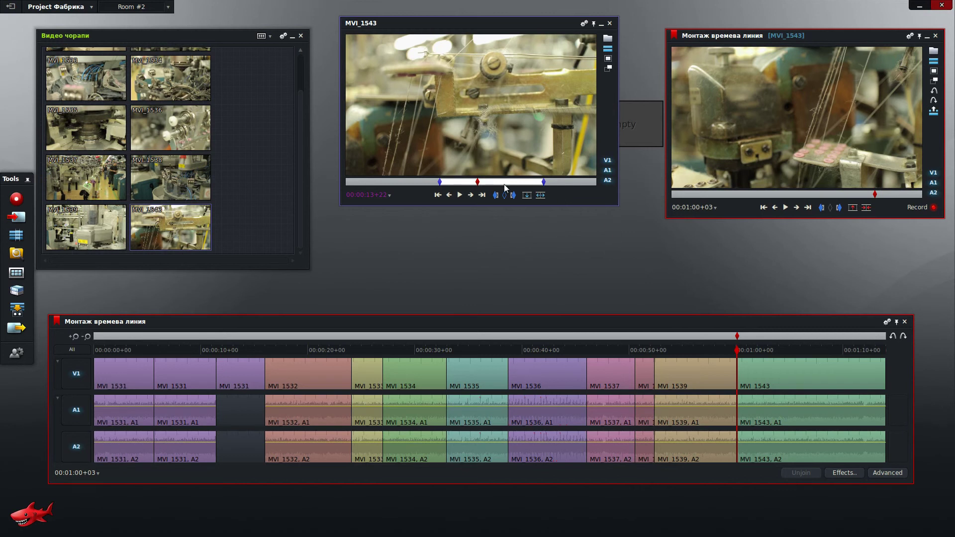
- Shift the source viewer and the timeline window closer to the edit viewer, with the edit's playhead at 00:00:12+04
{"action": "left_click_drag", "start_coordinate": [474, 24], "coordinate": [483, 28]}
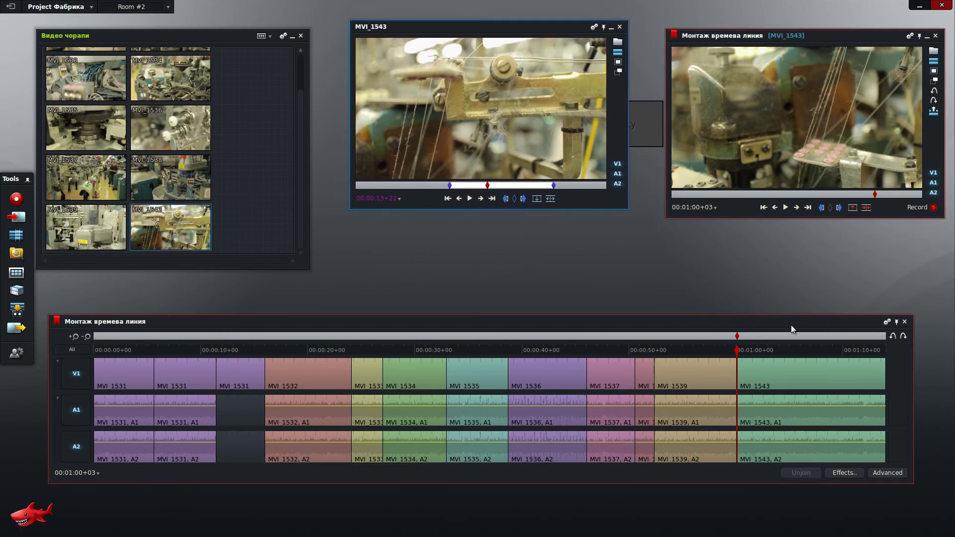
{"action": "left_click_drag", "start_coordinate": [721, 329], "coordinate": [738, 307]}
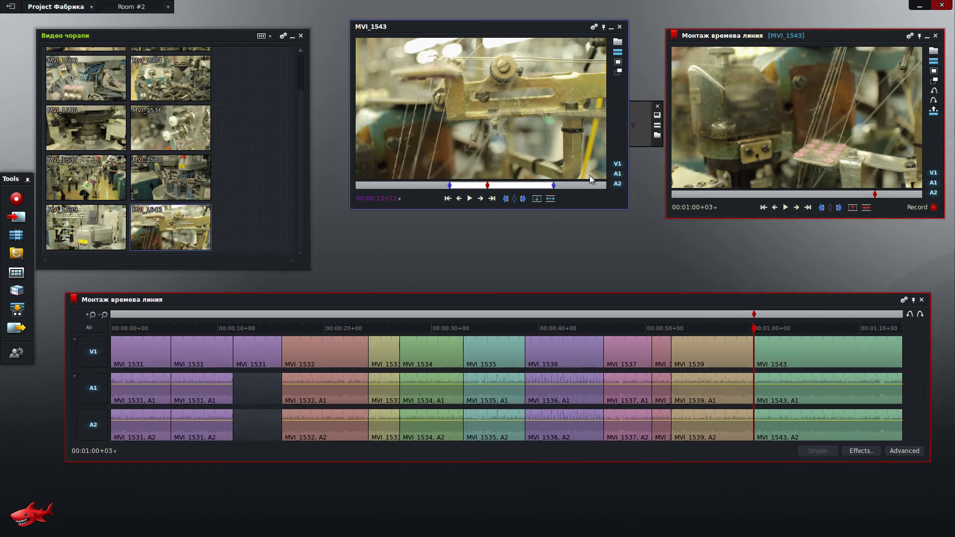
{"action": "mouse_move", "coordinate": [230, 328]}
{"action": "left_mouse_down"}
{"action": "mouse_move", "coordinate": [262, 326]}
{"action": "mouse_move", "coordinate": [241, 332]}
{"action": "left_mouse_up"}
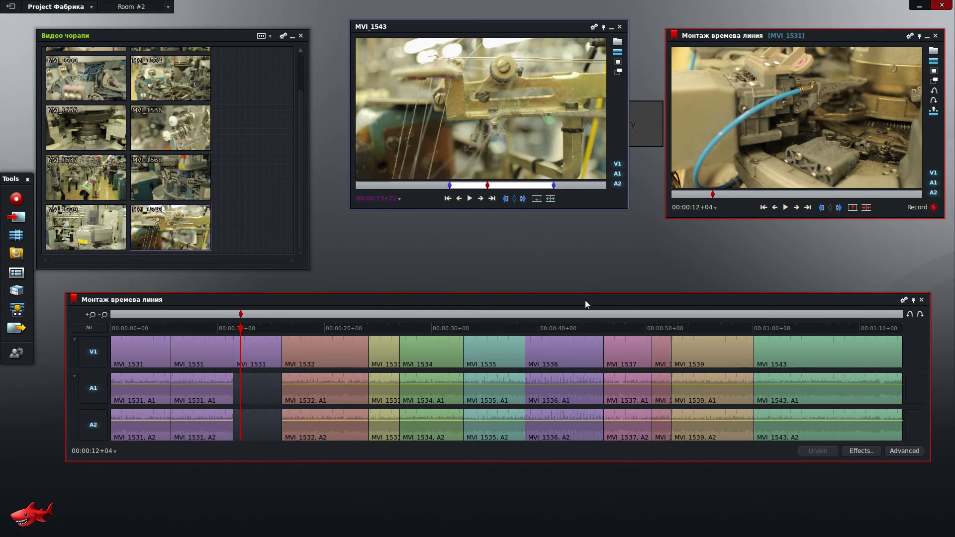
{"action": "left_click_drag", "start_coordinate": [586, 301], "coordinate": [608, 286]}
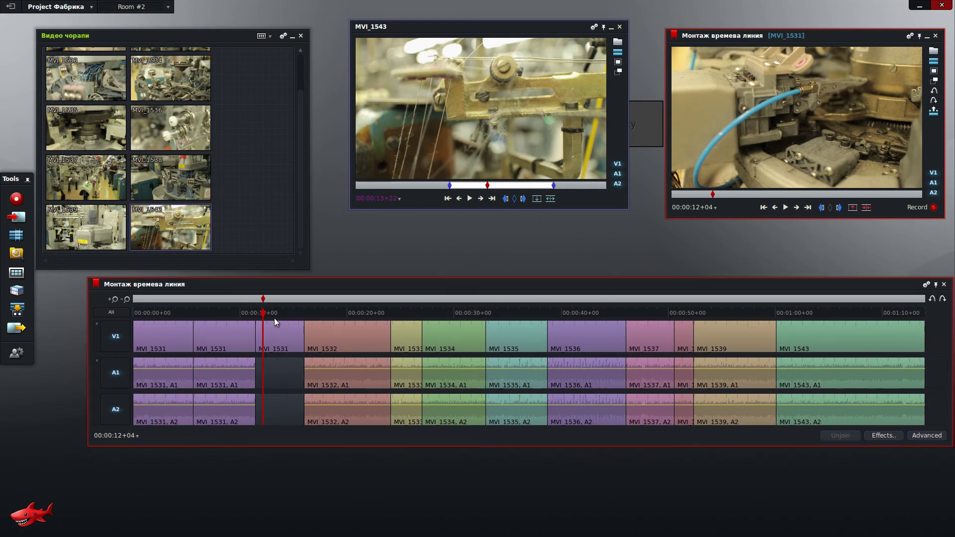
- Mark the third MVI_1531 segment, which lacks audio, in the edit from 00:00:11+11 to 00:00:16+00
{"action": "key", "text": "a"}
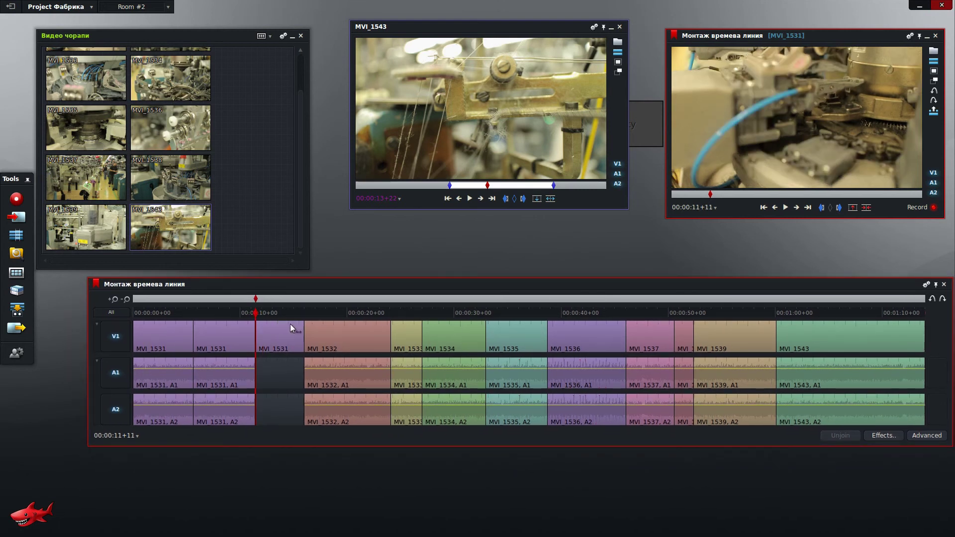
{"action": "left_click", "coordinate": [821, 208]}
{"action": "key", "text": "s"}
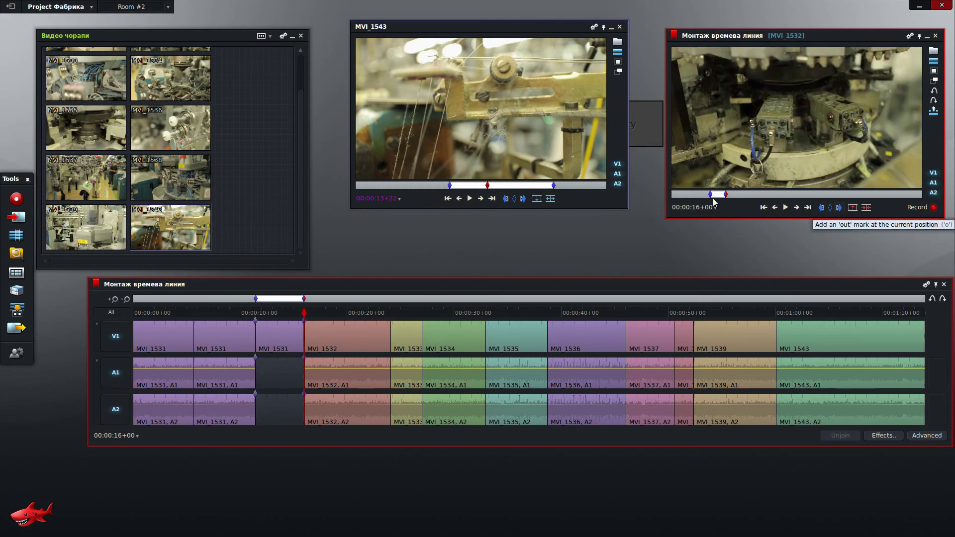
{"action": "left_click", "coordinate": [839, 208]}
- Load MVI_1531 and place its marked section with audio over the edit's marked range, then move the playhead to 00:00:13+07
{"action": "scroll", "coordinate": [297, 136], "scroll_direction": "up", "scroll_amount": 1}
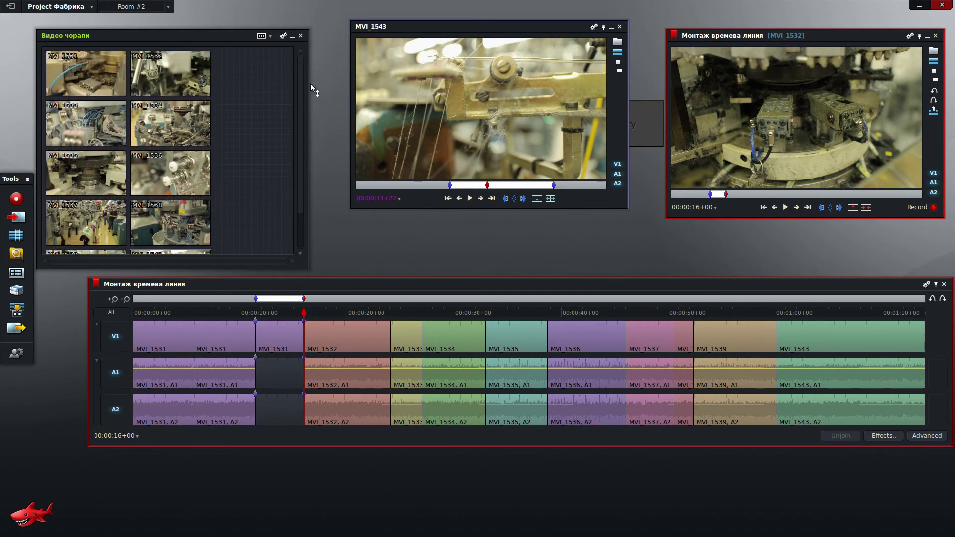
{"action": "left_click", "coordinate": [164, 79]}
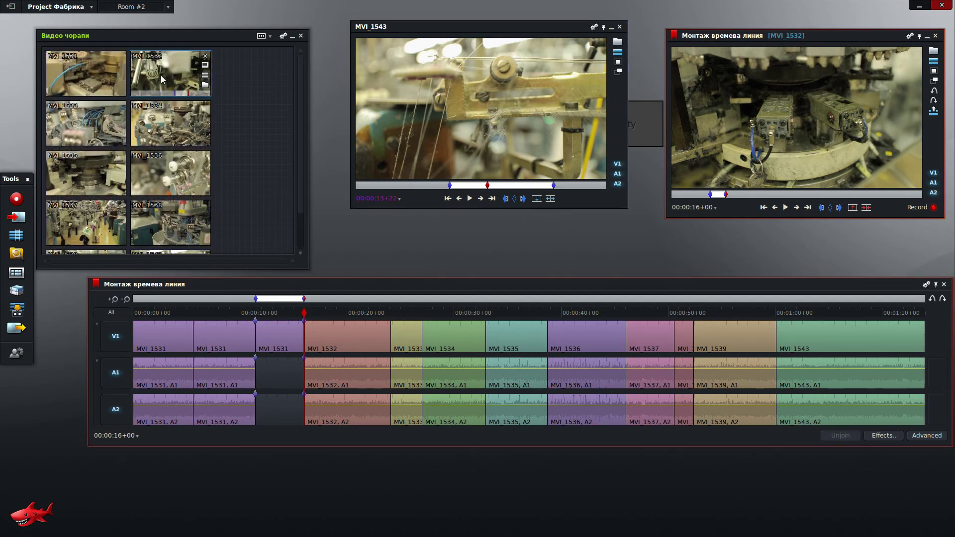
{"action": "double_click", "coordinate": [101, 79]}
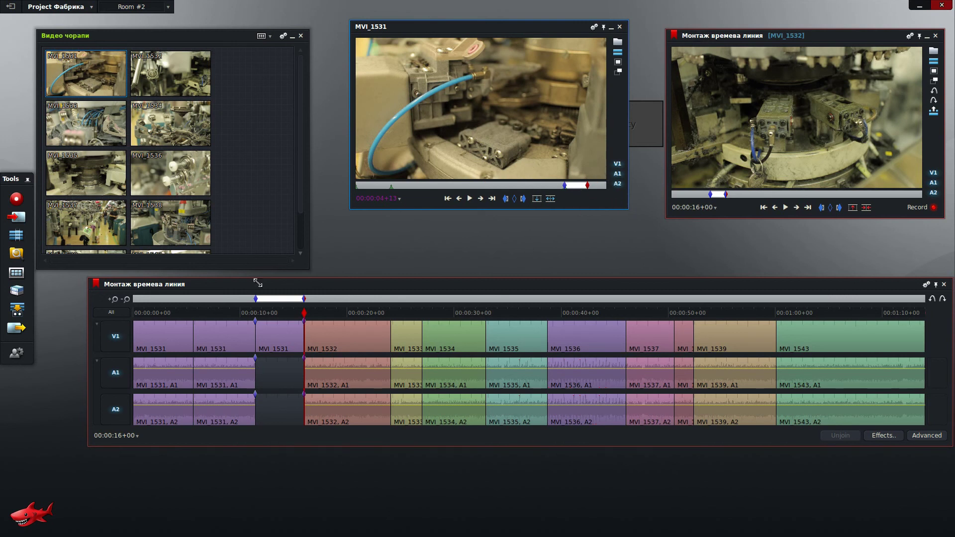
{"action": "left_click", "coordinate": [272, 312]}
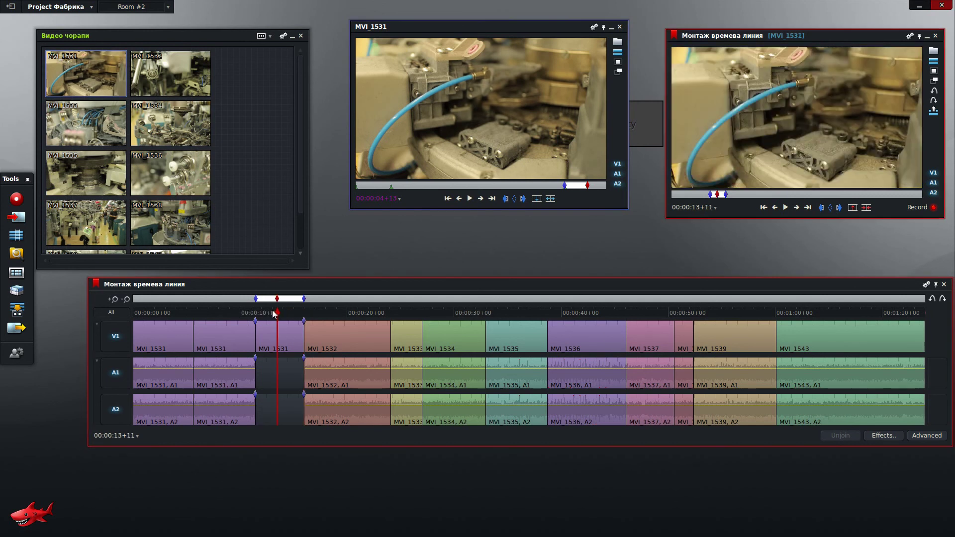
{"action": "key", "text": "space"}
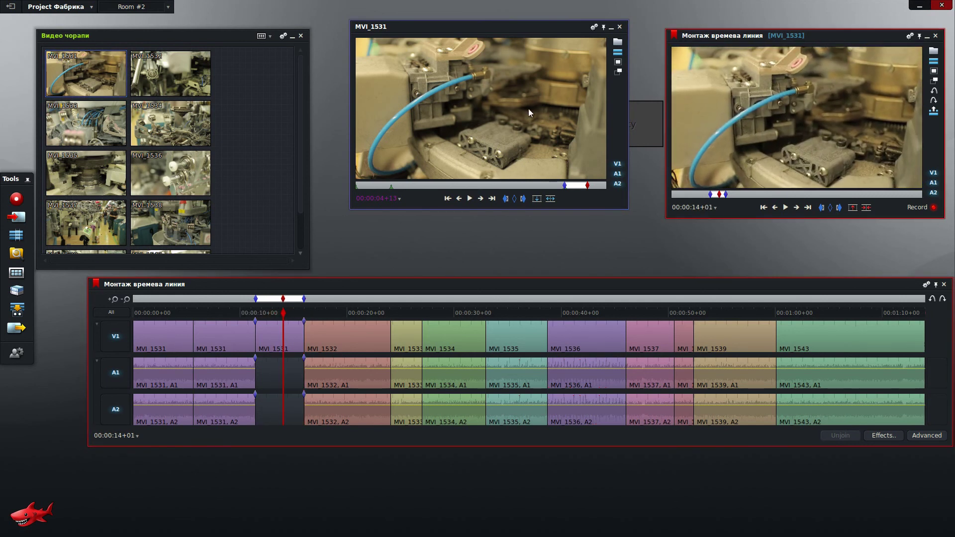
{"action": "left_click", "coordinate": [536, 199]}
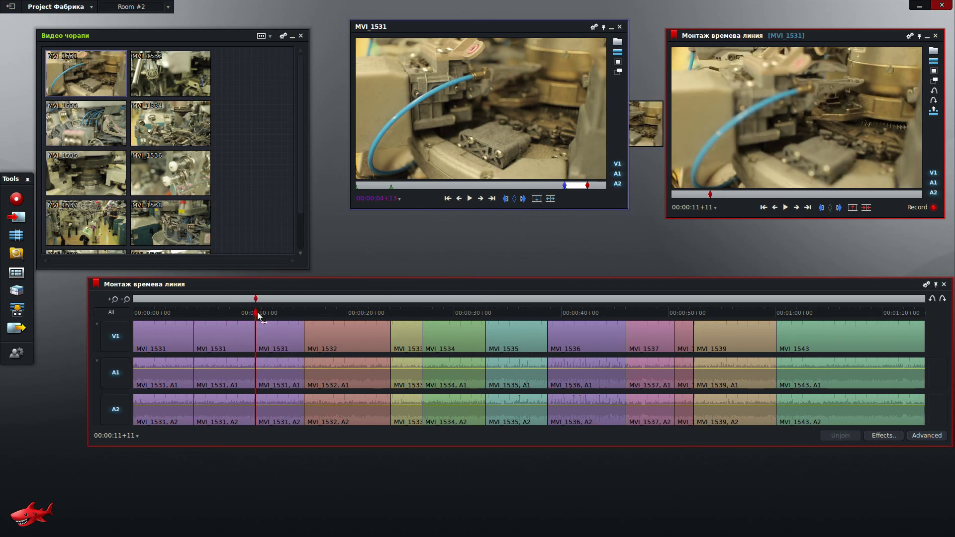
{"action": "mouse_move", "coordinate": [258, 314]}
{"action": "left_mouse_down"}
{"action": "mouse_move", "coordinate": [301, 313]}
{"action": "mouse_move", "coordinate": [274, 311]}
{"action": "left_mouse_up"}
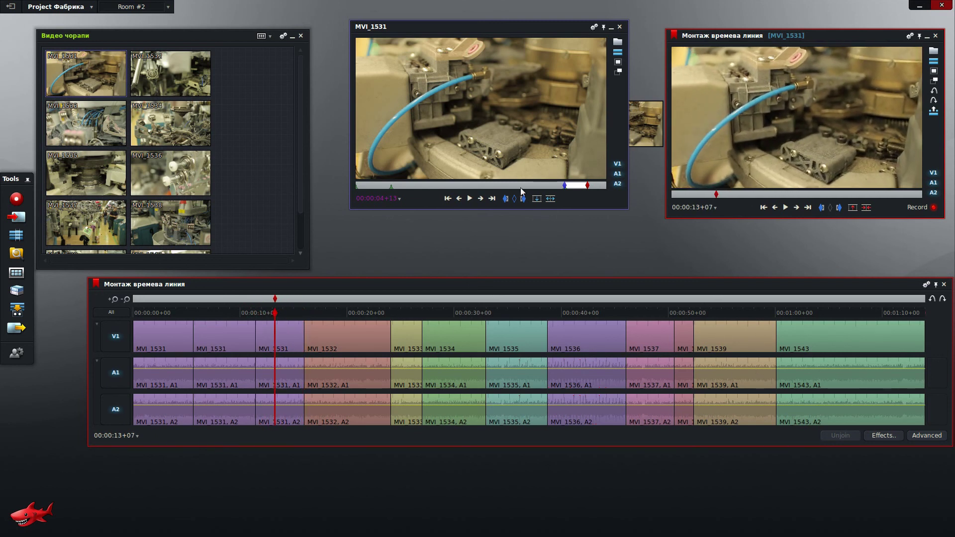